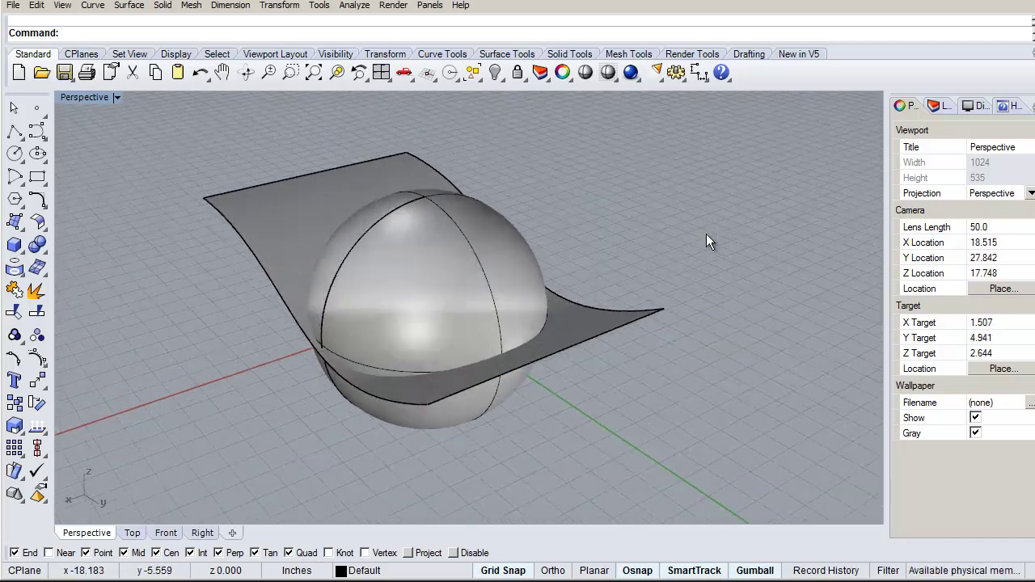
Step: Boolean Split the sphere with the curved surface passing through it
right_click_drag(698, 240, 739, 196)
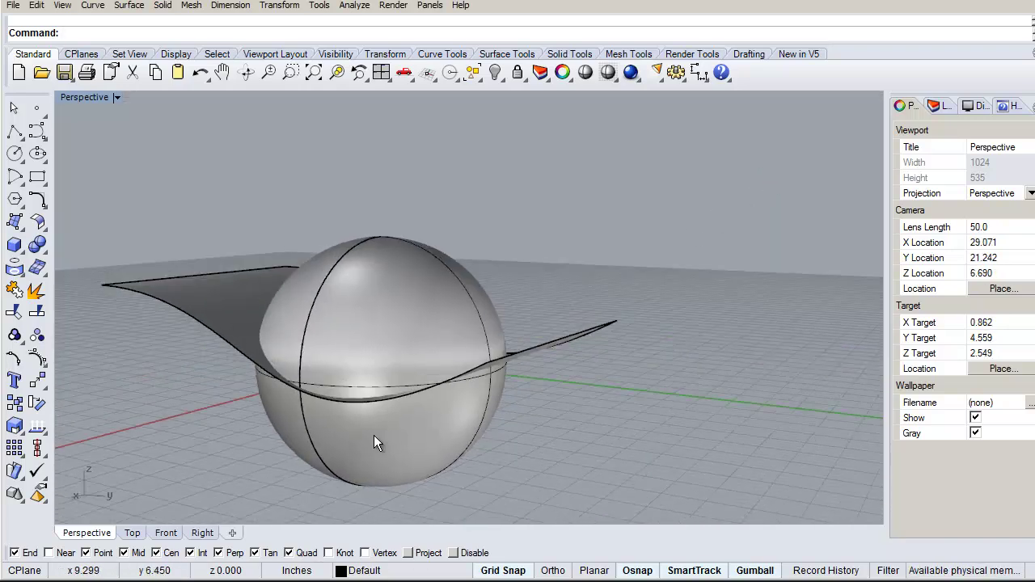
right_click_drag(556, 340, 498, 358)
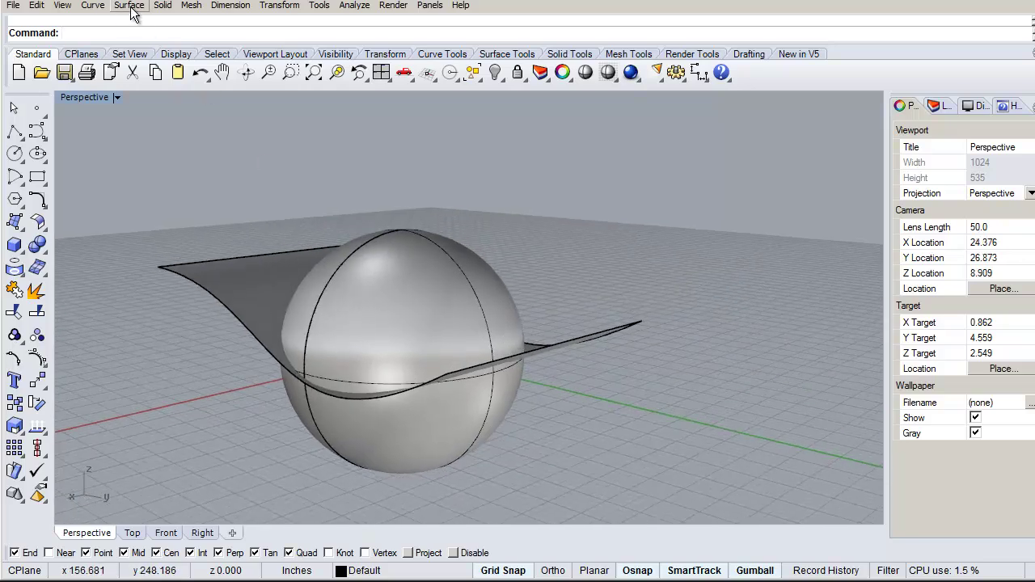
left_click(162, 6)
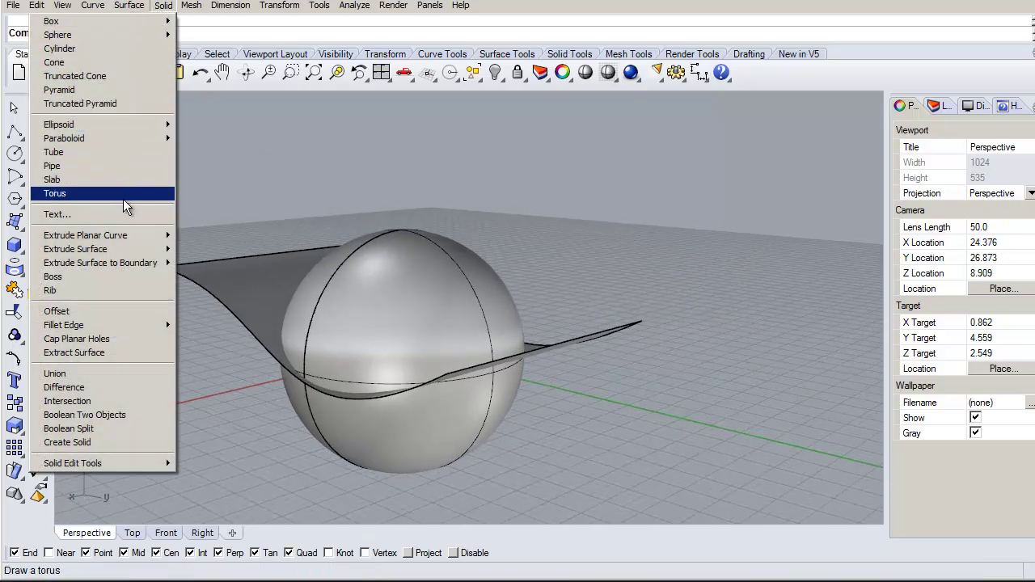
mouse_move(114, 269)
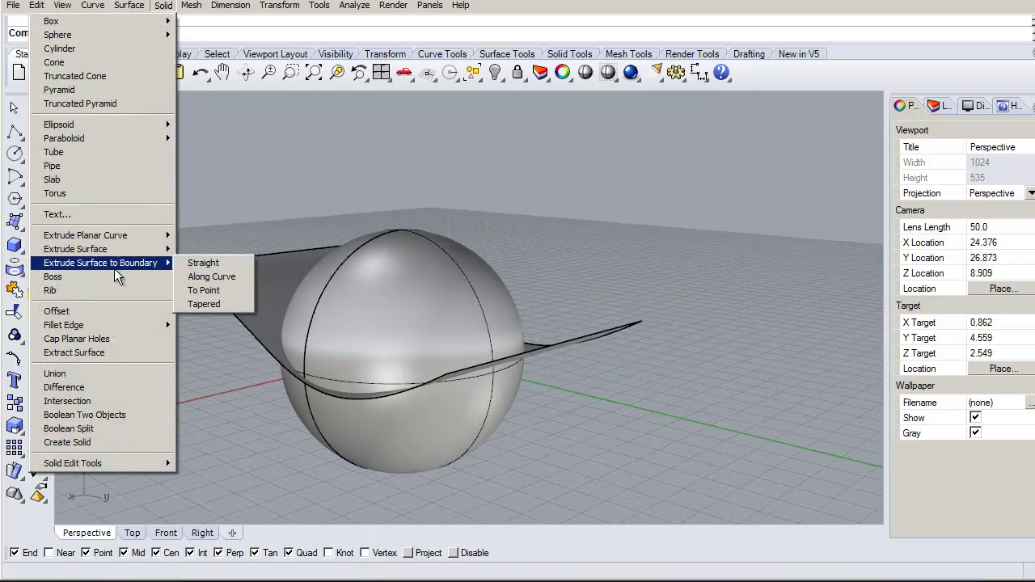
left_click(108, 430)
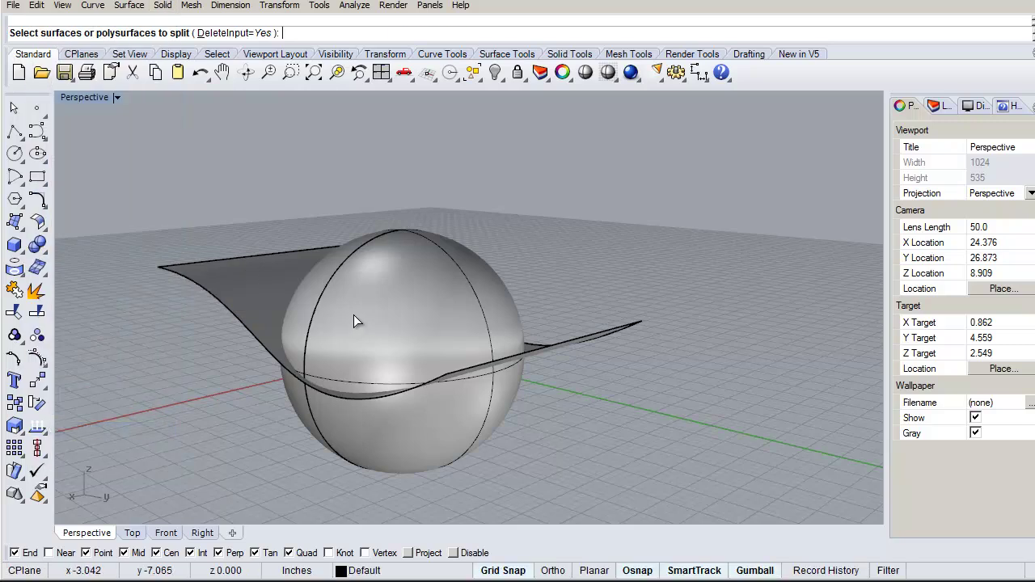
key("Return")
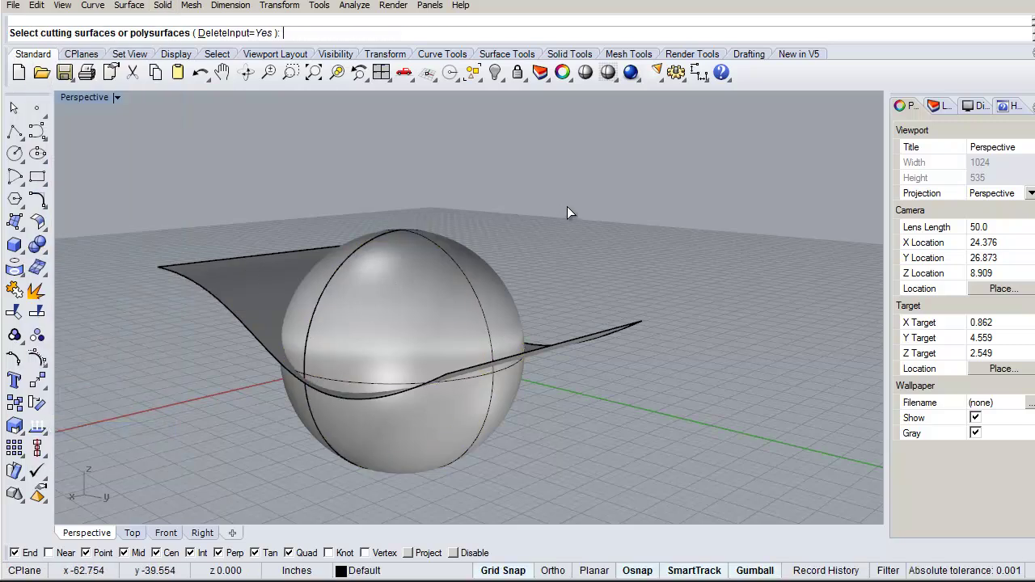
left_click(567, 339)
key("Return")
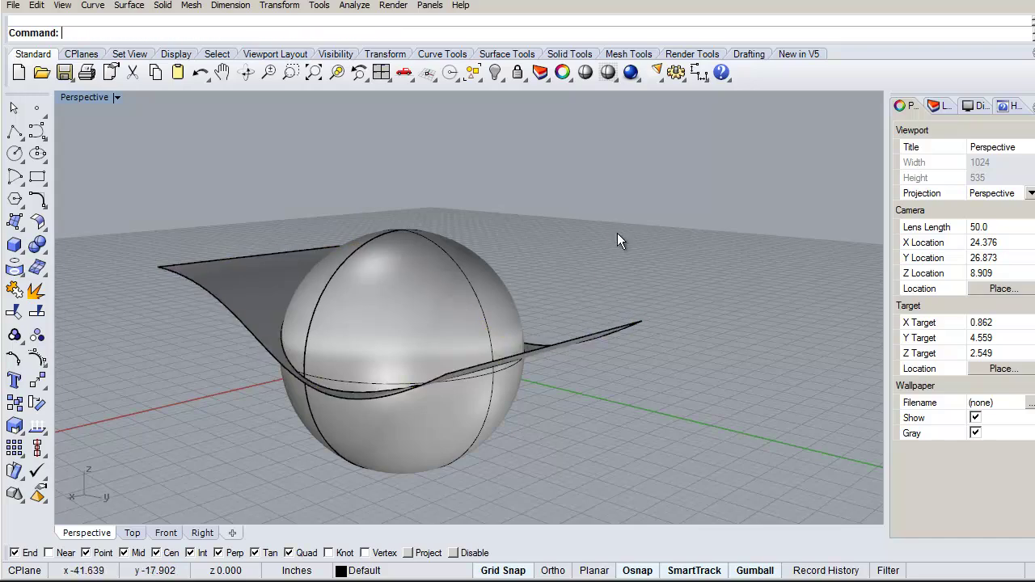
Step: Delete the sphere's upper part and the leftover pieces of the cutting surface, keeping only the lower bowl-shaped solid
right_click_drag(617, 231, 618, 273)
scroll(550, 278, "down", 3)
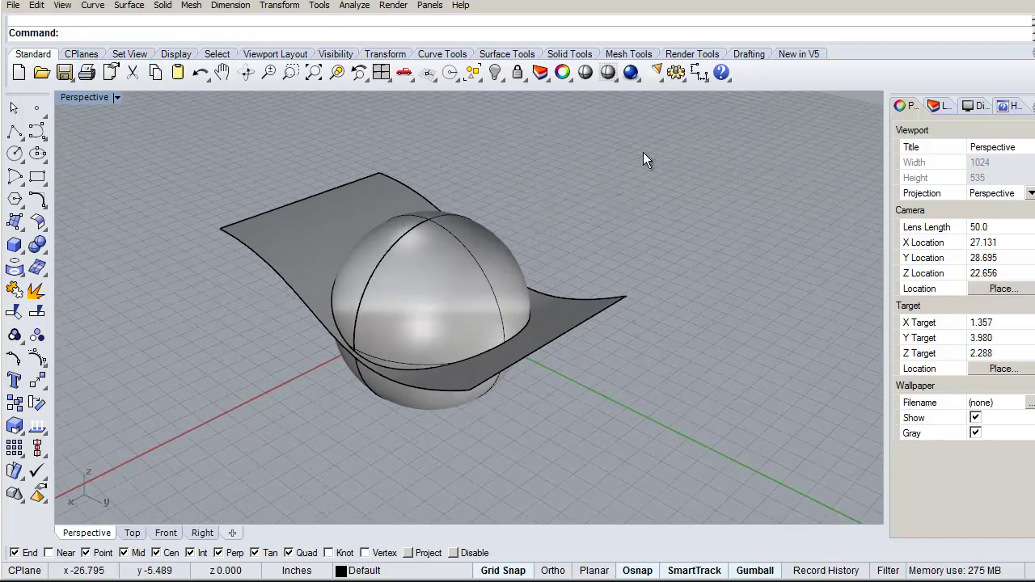
left_click(466, 269)
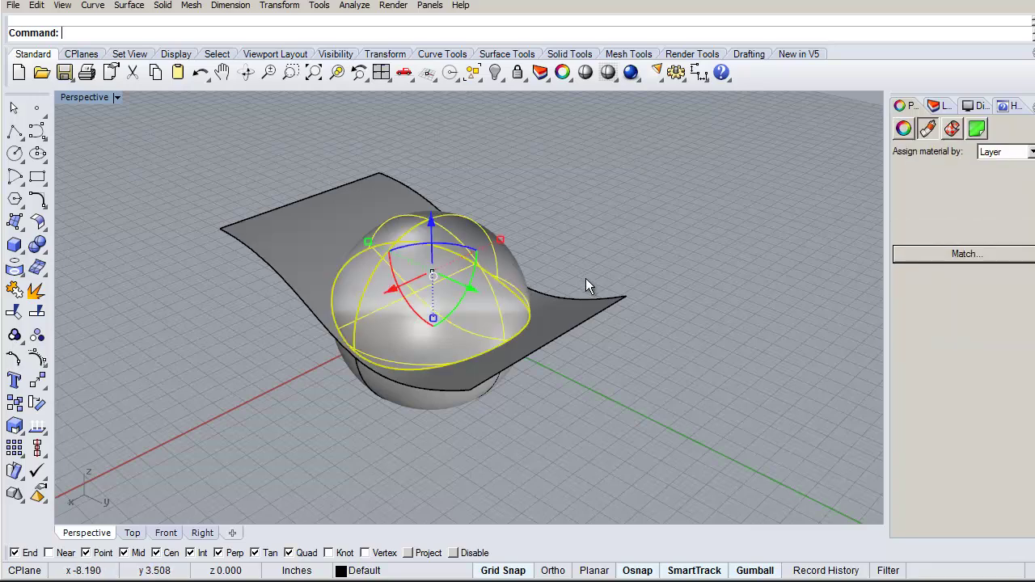
key("Delete")
left_click(580, 310)
key("Delete")
right_click_drag(635, 282, 273, 274)
left_click(276, 273)
key("Delete")
right_click_drag(386, 285, 284, 196)
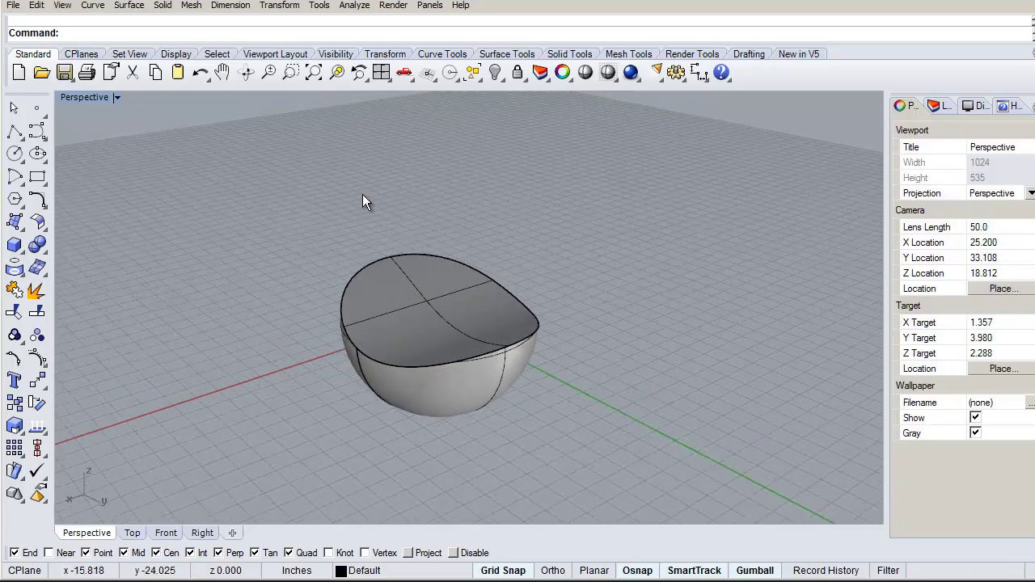
Step: Copy the bowl-shaped solid about 21 inches away on the ground plane, behind the original
type("Copy")
key("Return")
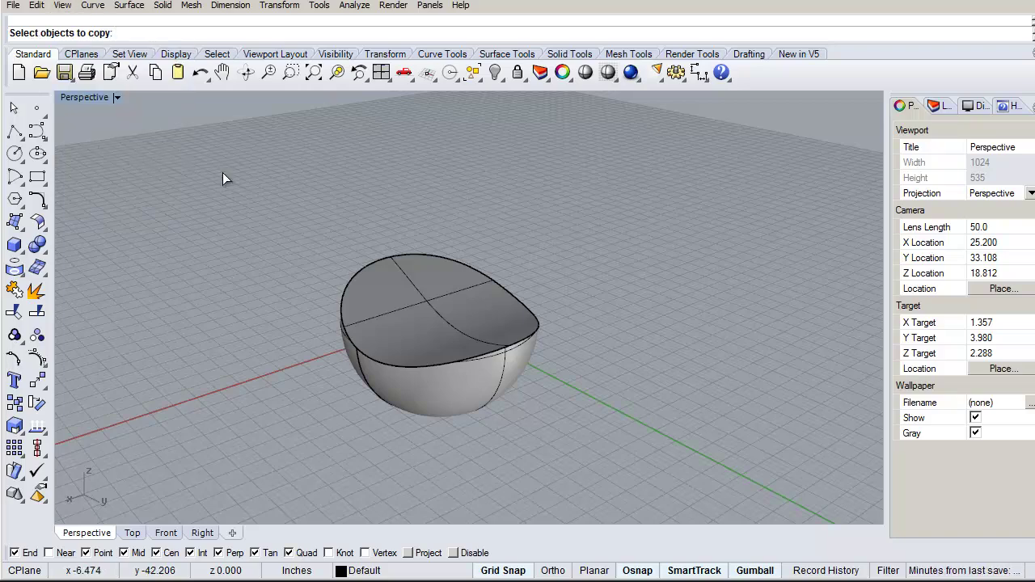
left_click(469, 326)
key("Return")
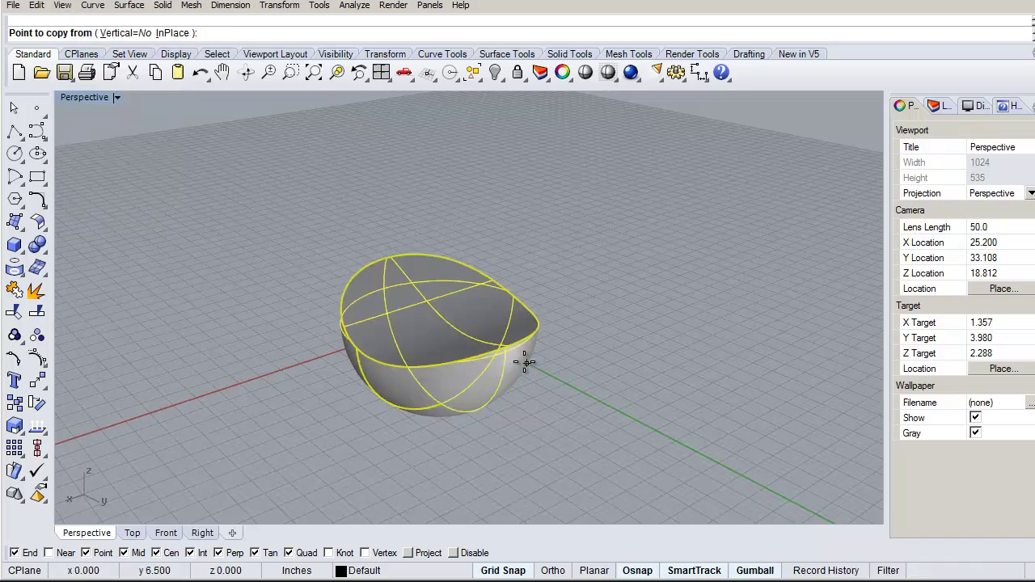
left_click(504, 346)
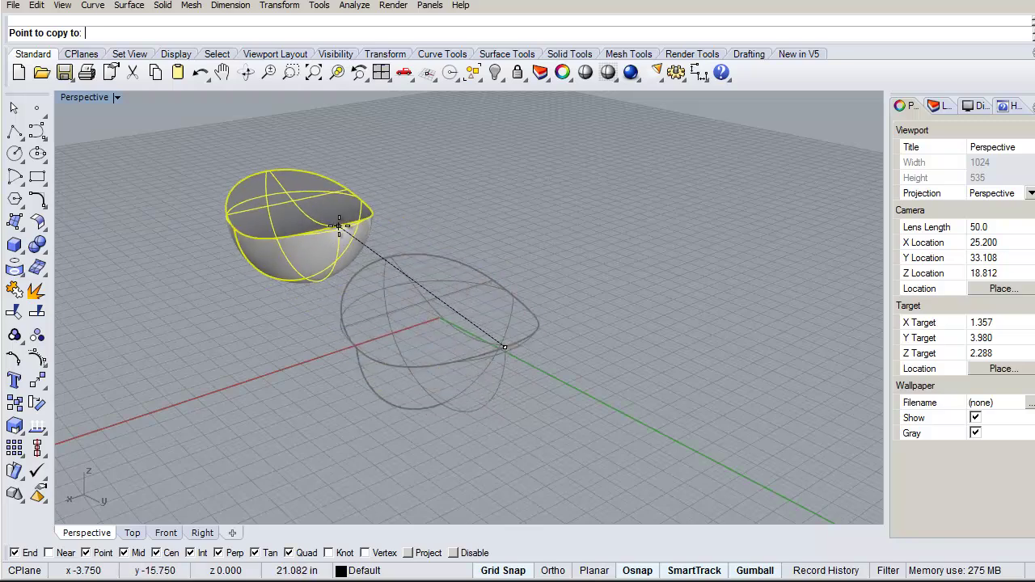
left_click(346, 226)
key("Return")
Step: Shell the copied solid with a thickness of 1 inch, removing its curved top face
right_click_drag(422, 190, 437, 243)
scroll(293, 215, "down", 6)
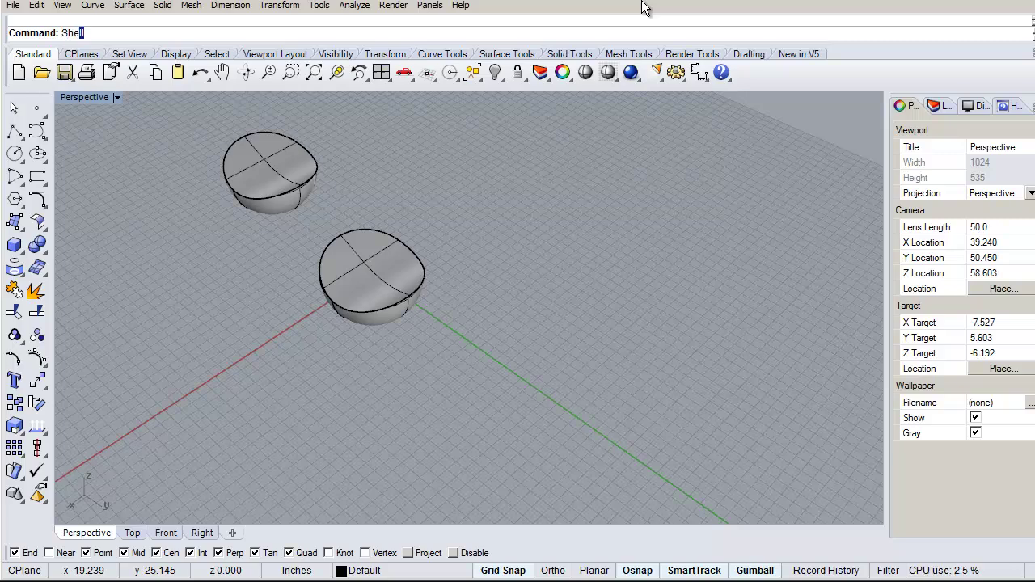
type("ll")
key("Return")
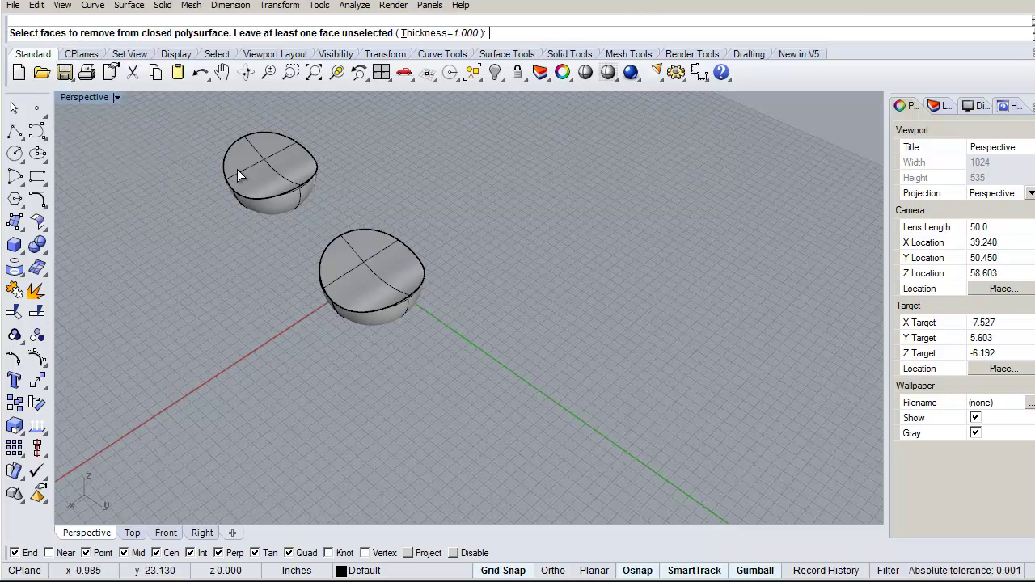
left_click(284, 163)
key("Return")
scroll(273, 166, "up", 6)
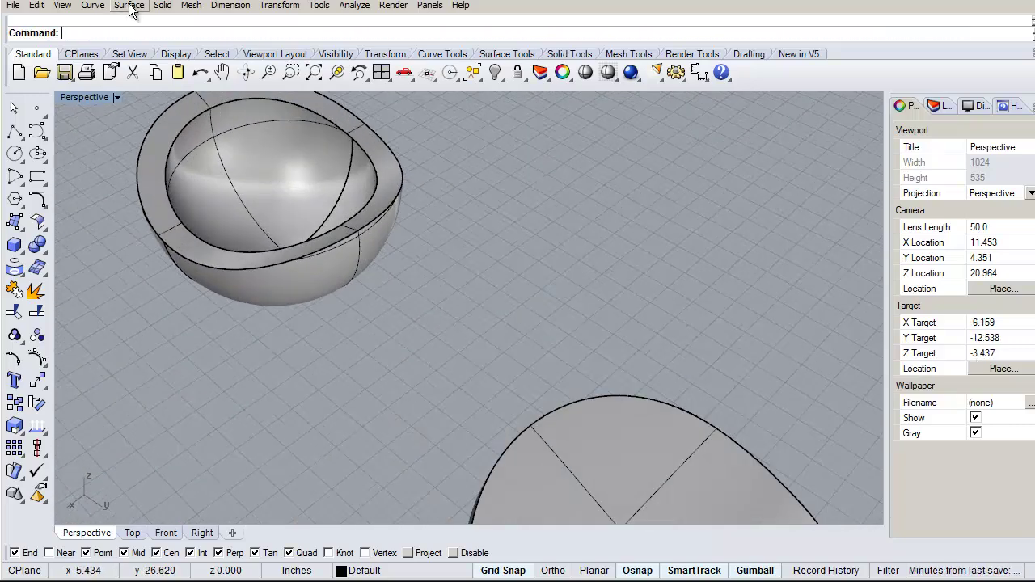
Step: Fillet the outer rim edges of the shelled bowl with a radius of 0.5
left_click(163, 5)
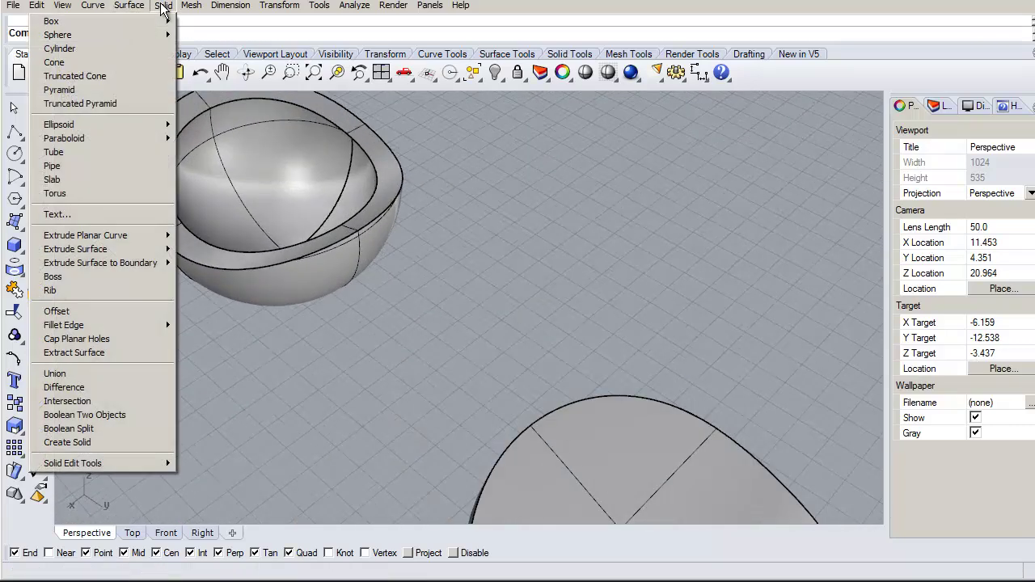
mouse_move(89, 324)
left_click(209, 326)
left_click(361, 138)
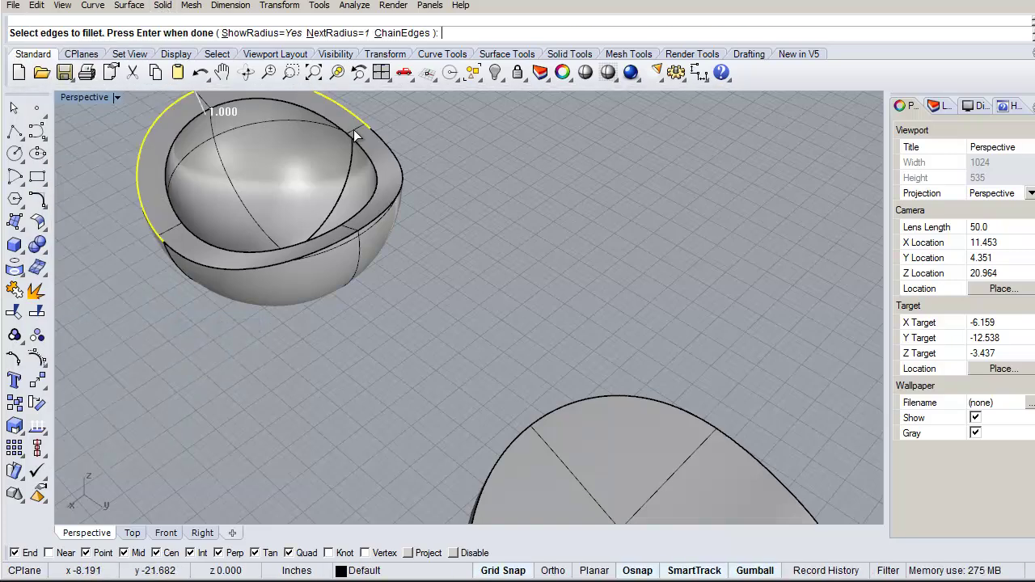
left_click(382, 142)
key("Return")
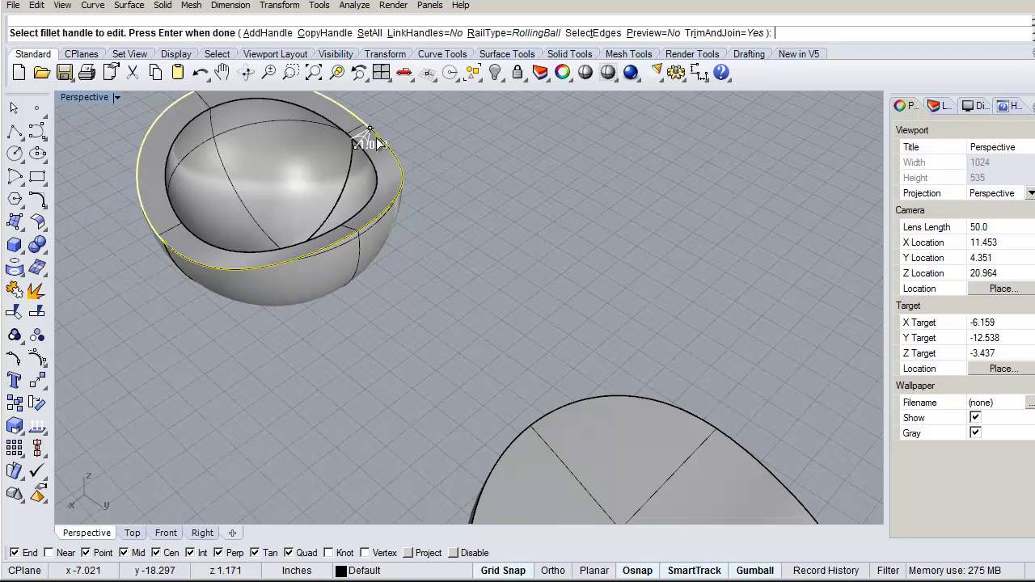
scroll(371, 134, "up", 6)
left_click(299, 219)
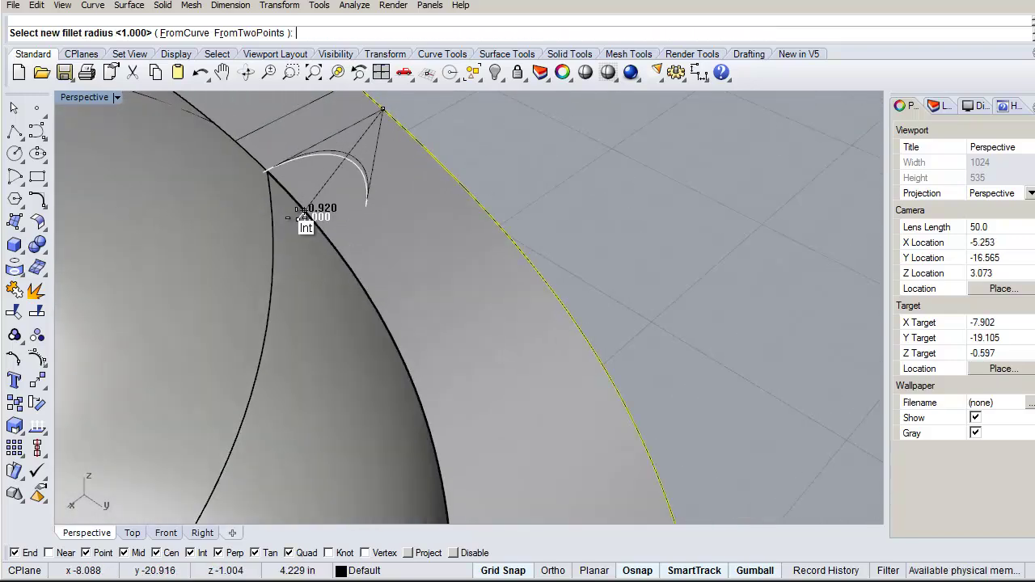
left_click(330, 166)
key("Return")
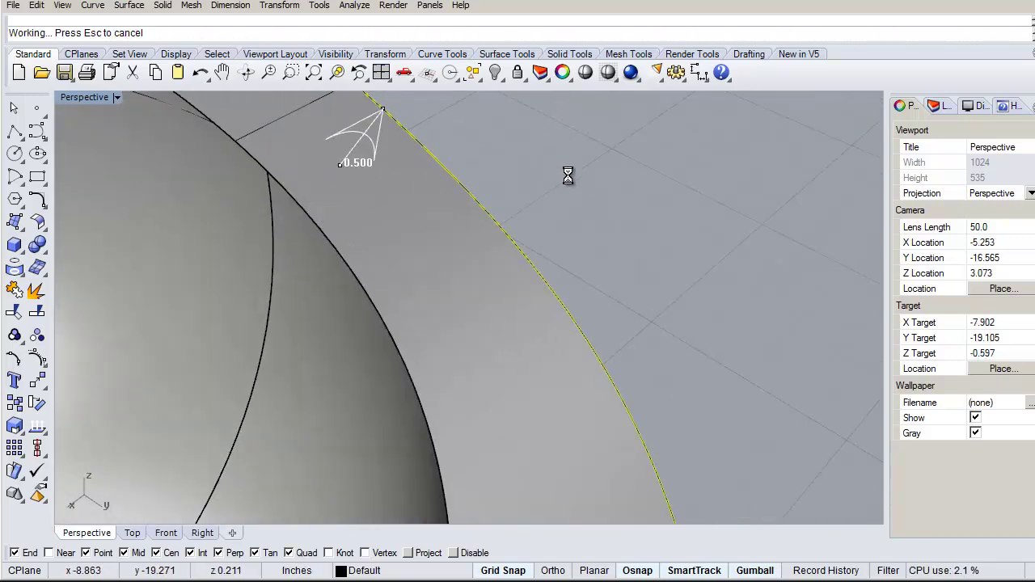
Step: Examine the filleted rim of the shelled bowl and the original solid from several angles
scroll(566, 179, "down", 14)
right_click_drag(658, 253, 674, 213)
scroll(261, 317, "down", 6)
right_click_drag(261, 317, 491, 319)
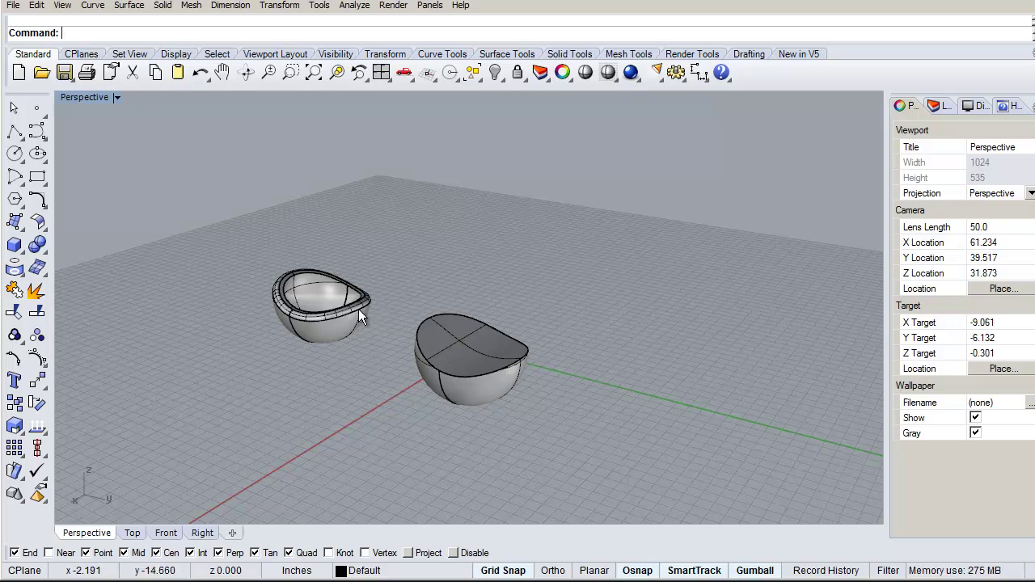
scroll(307, 279, "up", 4)
scroll(302, 279, "down", 2)
mouse_move(734, 311)
right_mouse_down()
mouse_move(730, 275)
mouse_move(732, 311)
right_mouse_up()
scroll(580, 398, "up", 2)
scroll(582, 404, "down", 6)
right_click_drag(660, 304, 662, 334)
scroll(569, 405, "up", 4)
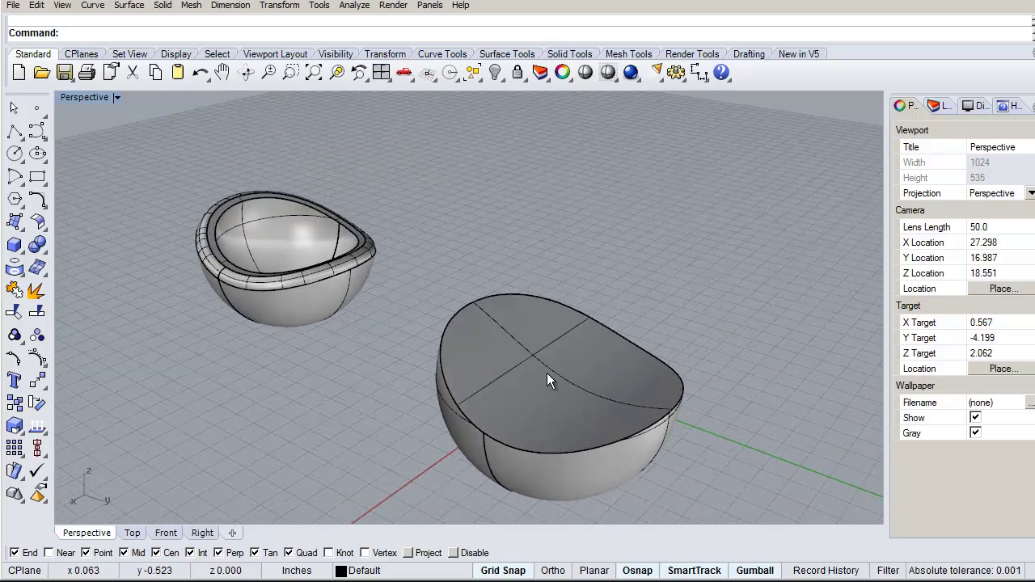
Step: Explode the original bowl-shaped solid into separate surfaces
left_click(547, 380)
type("Explode")
key("Return")
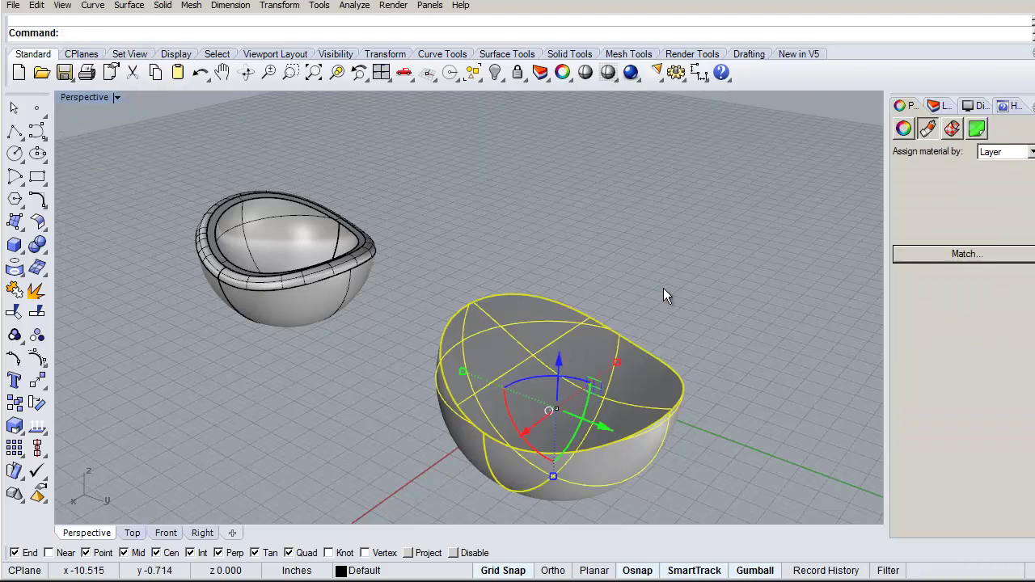
Step: Offset the curved top surface of the exploded bowl by 1 inch, with the direction flipped downward
left_click(562, 369)
right_click_drag(694, 367, 649, 307)
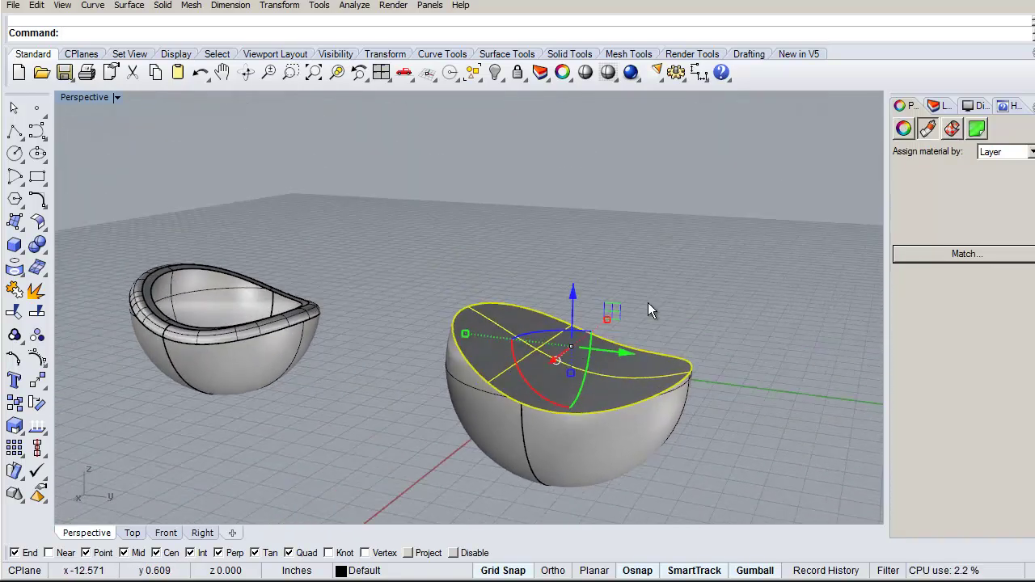
left_click(130, 6)
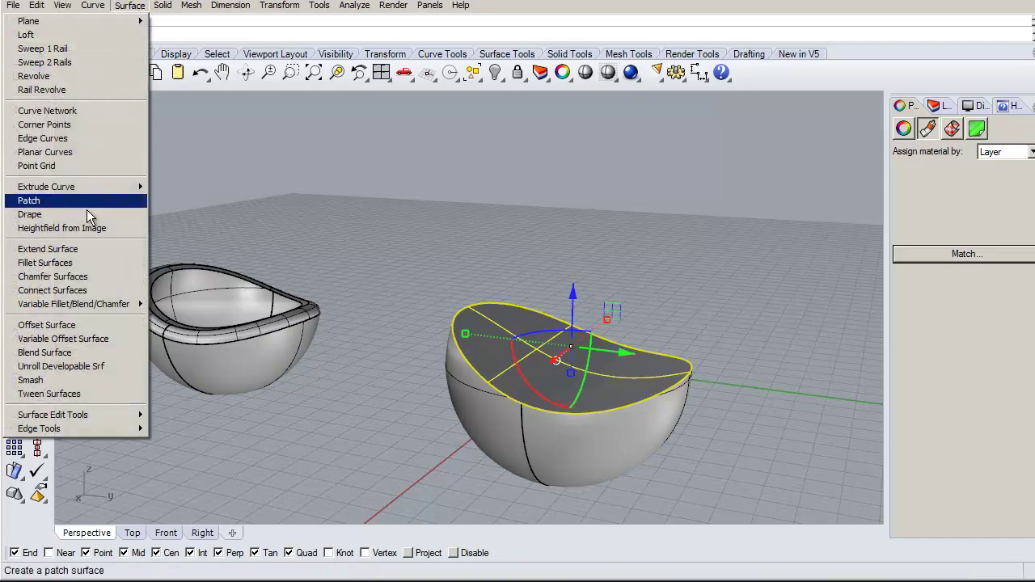
left_click(77, 327)
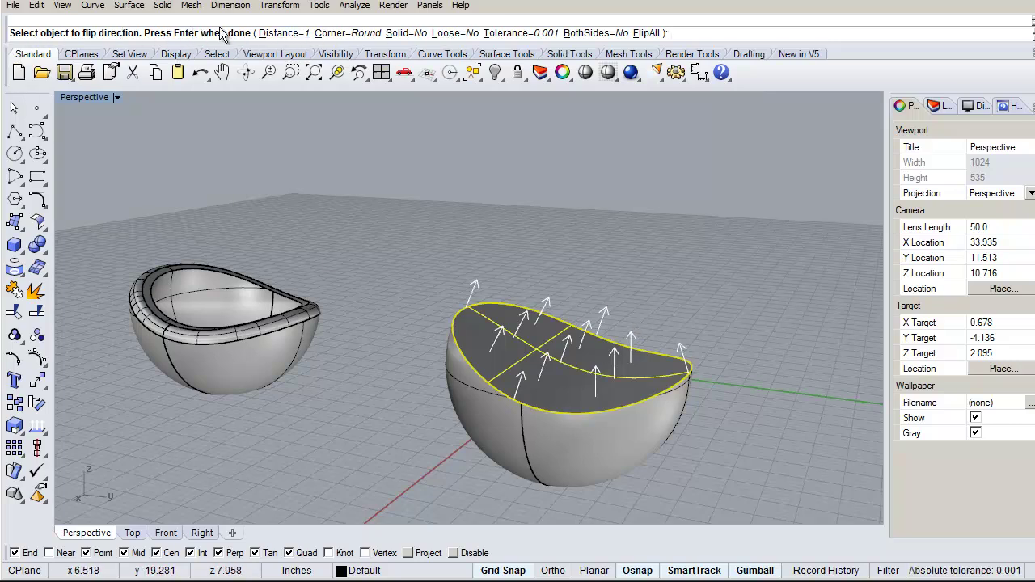
left_click(646, 385)
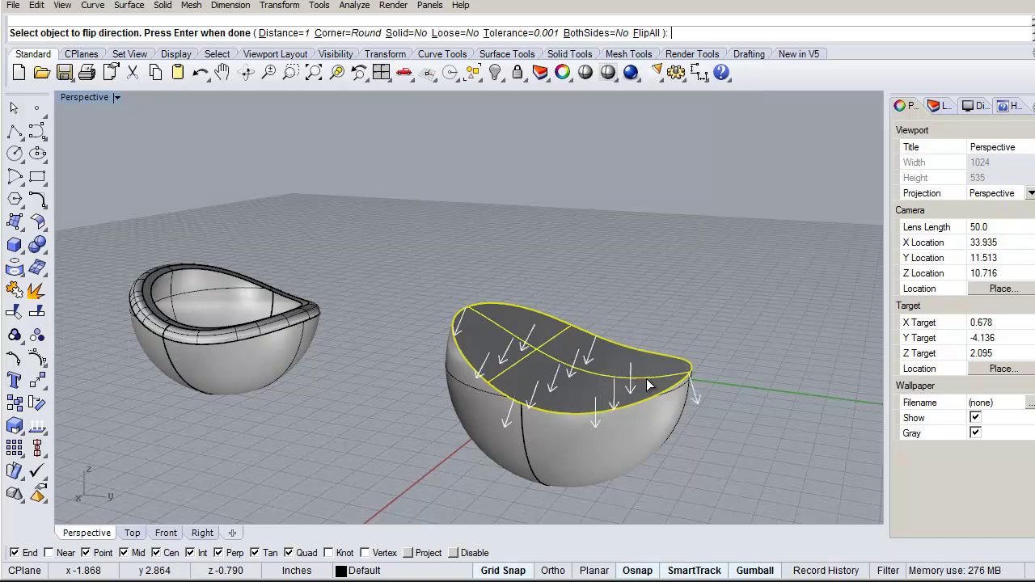
key("Return")
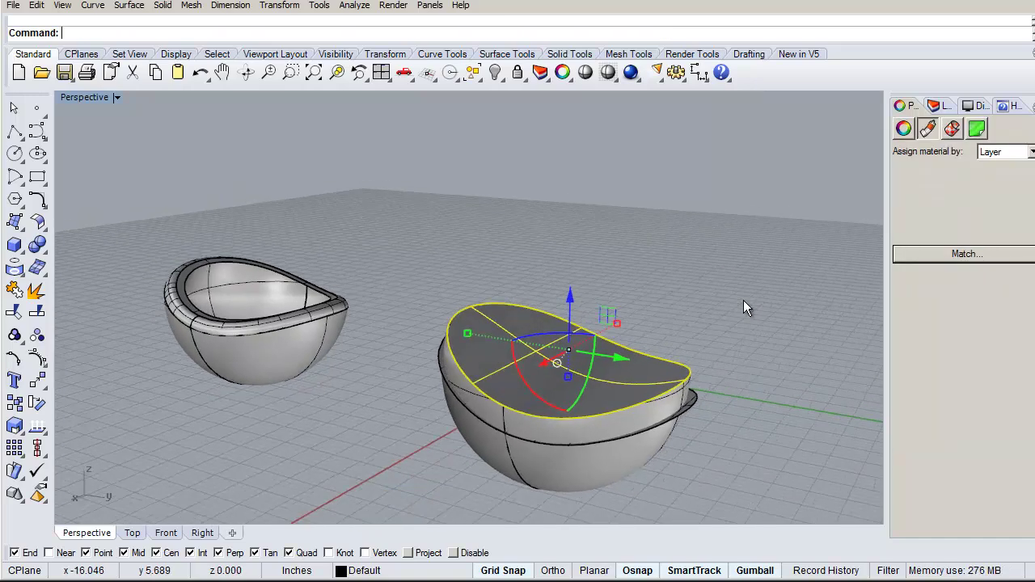
Step: Offset the first offset surface by 1 inch downward to make a second layer
right_click_drag(739, 298, 750, 262)
key("Escape")
left_click(701, 381)
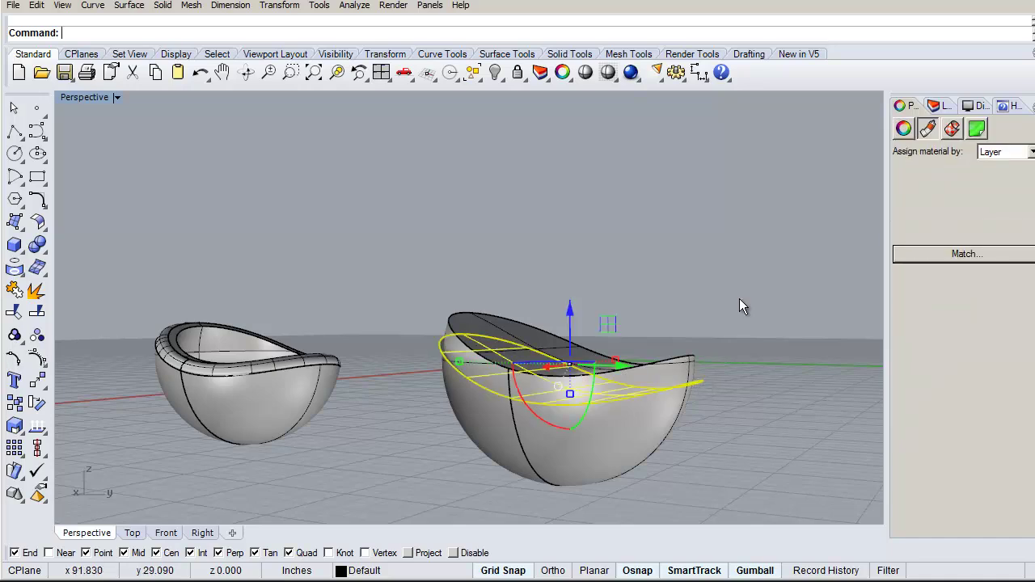
right_click_drag(739, 298, 759, 343)
key("Return")
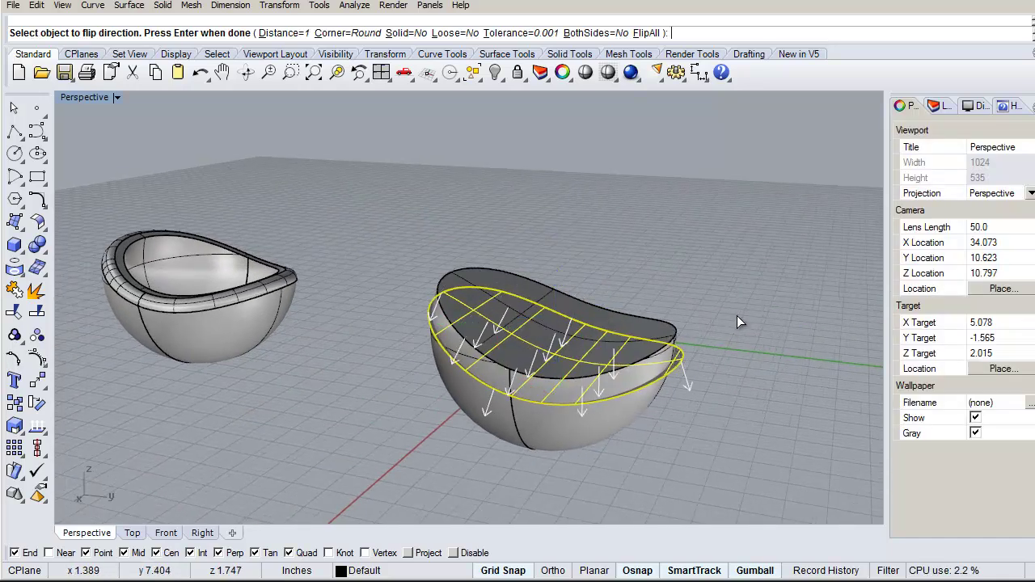
key("Return")
Step: Offset the second offset surface by 1 inch downward to make a third layer
right_click_drag(737, 316, 719, 299)
left_click(725, 316)
left_click(690, 397)
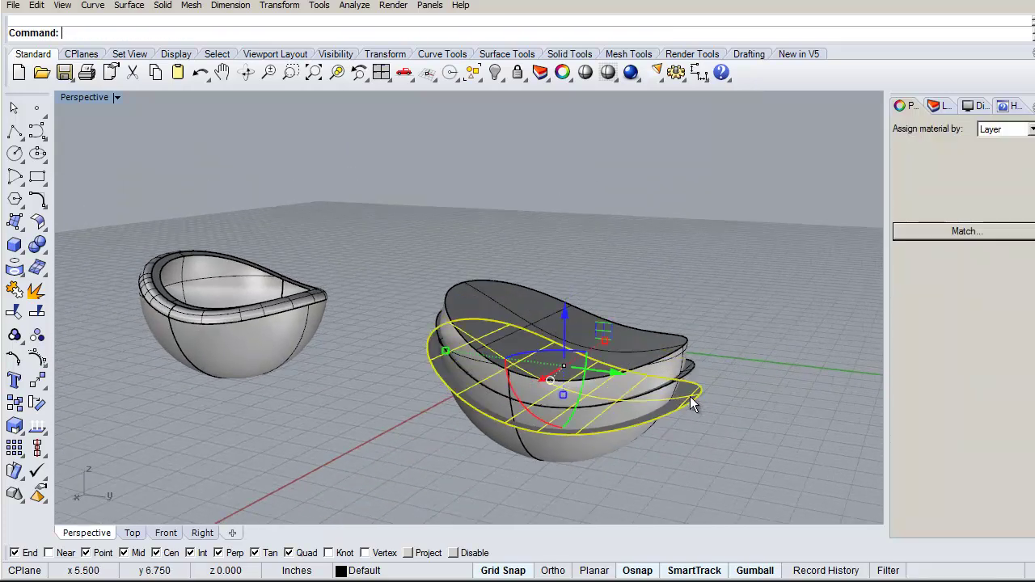
right_click(735, 337)
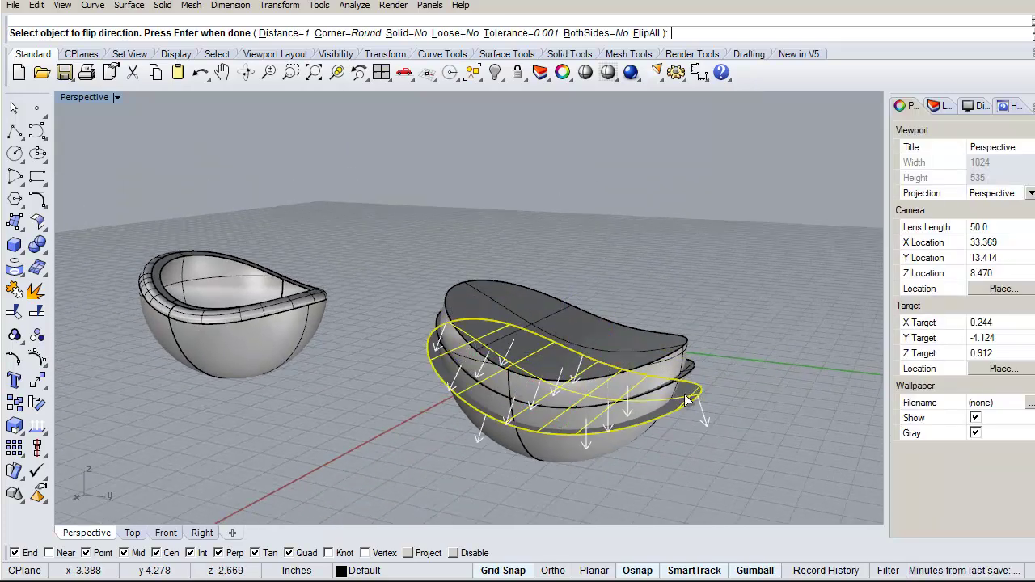
right_click(740, 367)
Step: Offset the lowest surface by 1 inch downward to make a fourth layer, and clear the selection
left_click(743, 363)
left_click(702, 413)
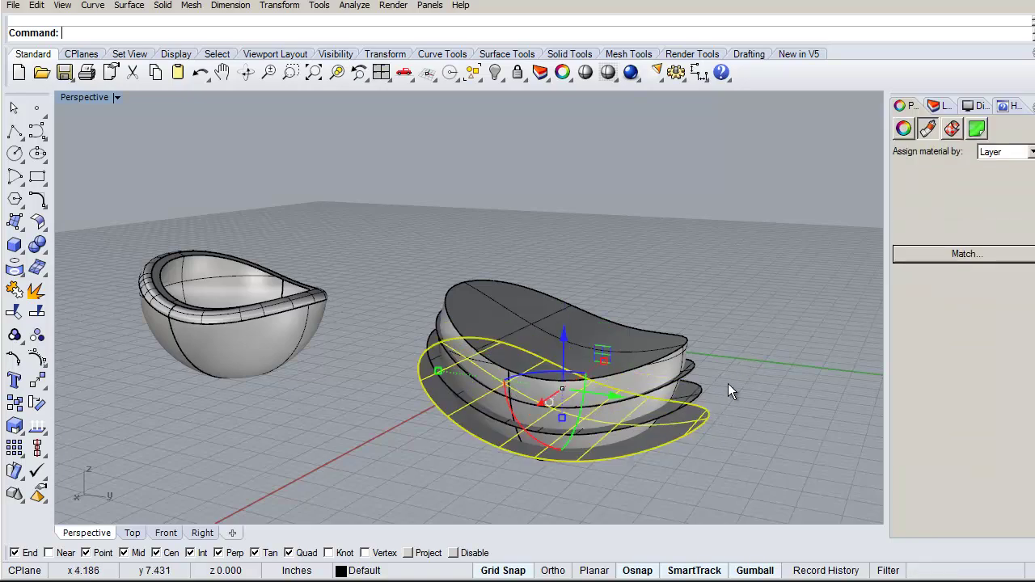
right_click(726, 385)
left_click(675, 421)
key("Return")
right_click_drag(735, 383, 677, 381)
key("Escape")
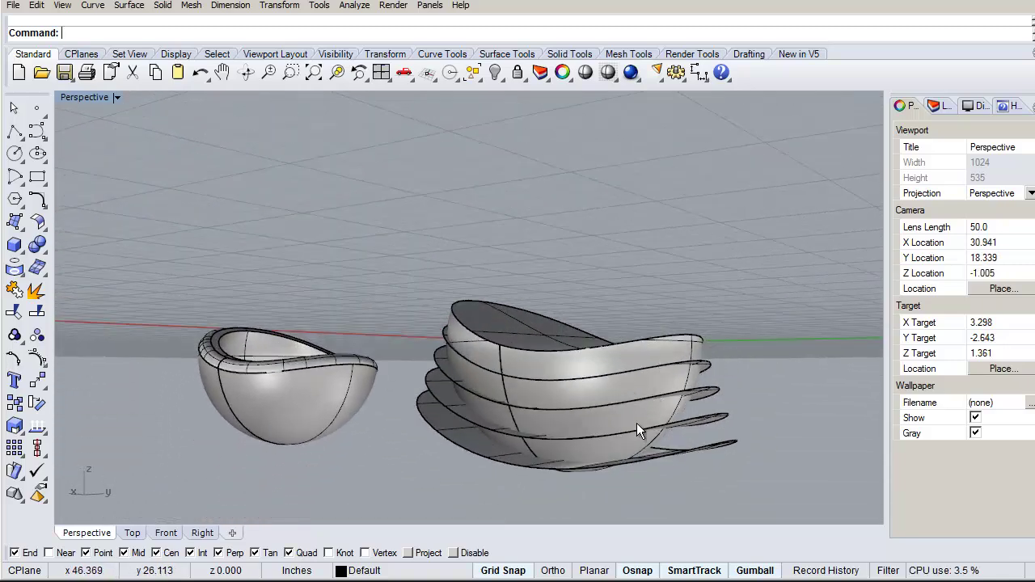
Step: Examine the stacked offset surfaces around the exploded bowl from several angles, briefly selecting the spherical surface
right_click_drag(781, 353, 704, 394)
scroll(661, 395, "up", 5)
scroll(661, 396, "down", 5)
scroll(701, 395, "up", 5)
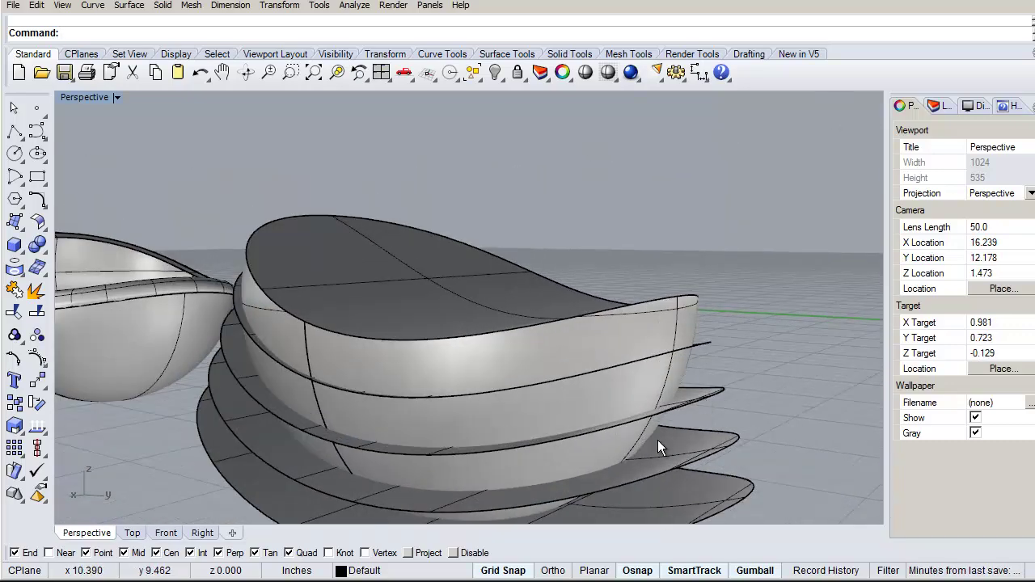
scroll(659, 426, "down", 5)
right_click_drag(659, 426, 773, 378)
right_click_drag(566, 415, 613, 425)
right_click_drag(733, 376, 640, 396)
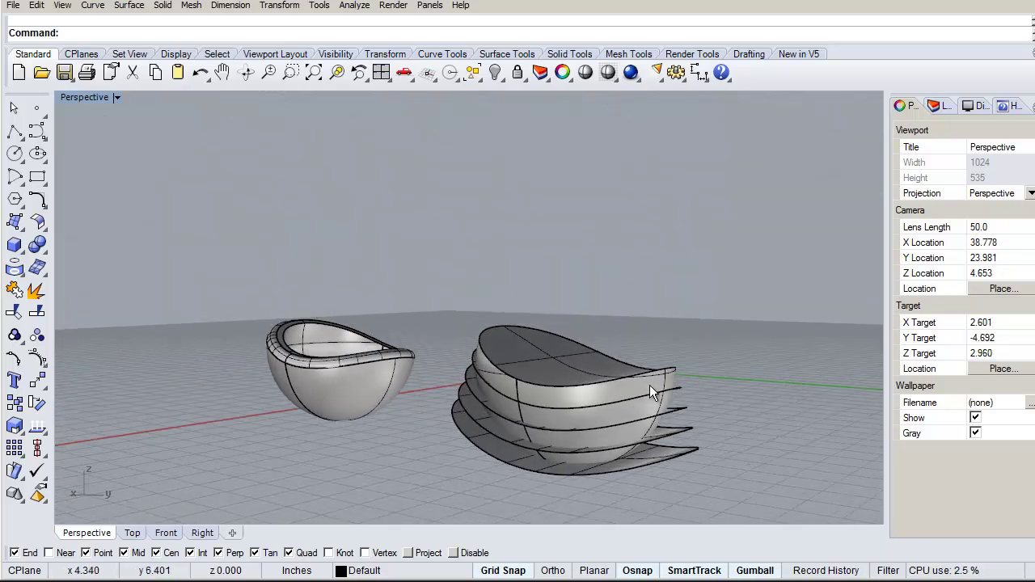
right_click_drag(686, 340, 651, 396)
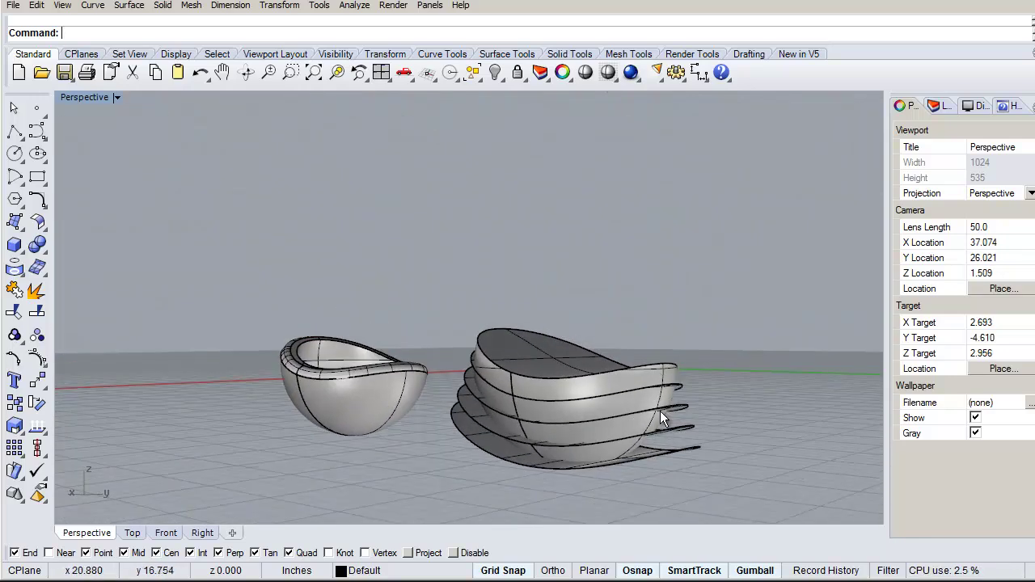
left_click(589, 409)
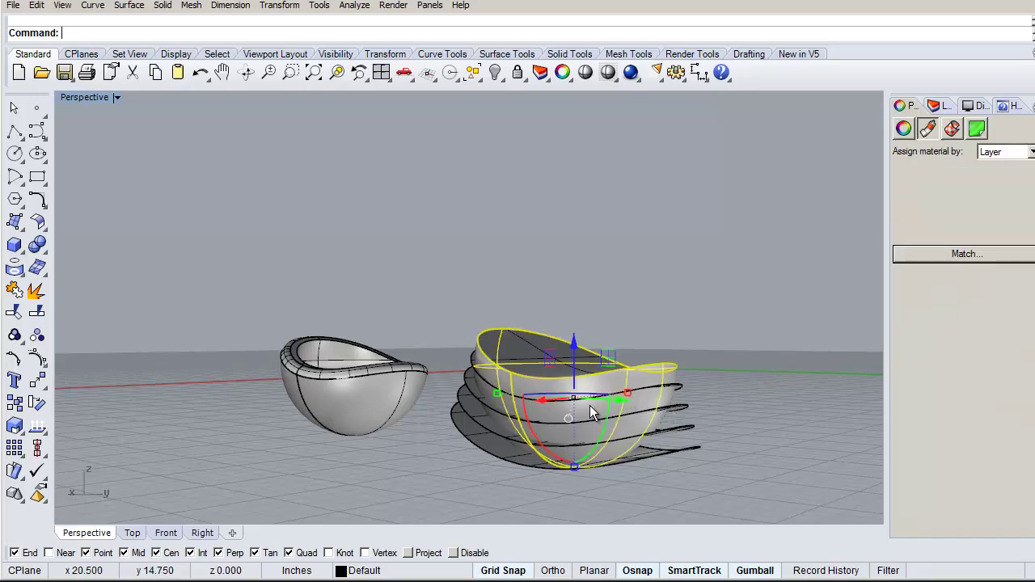
right_click_drag(705, 283, 701, 287)
left_click(686, 287)
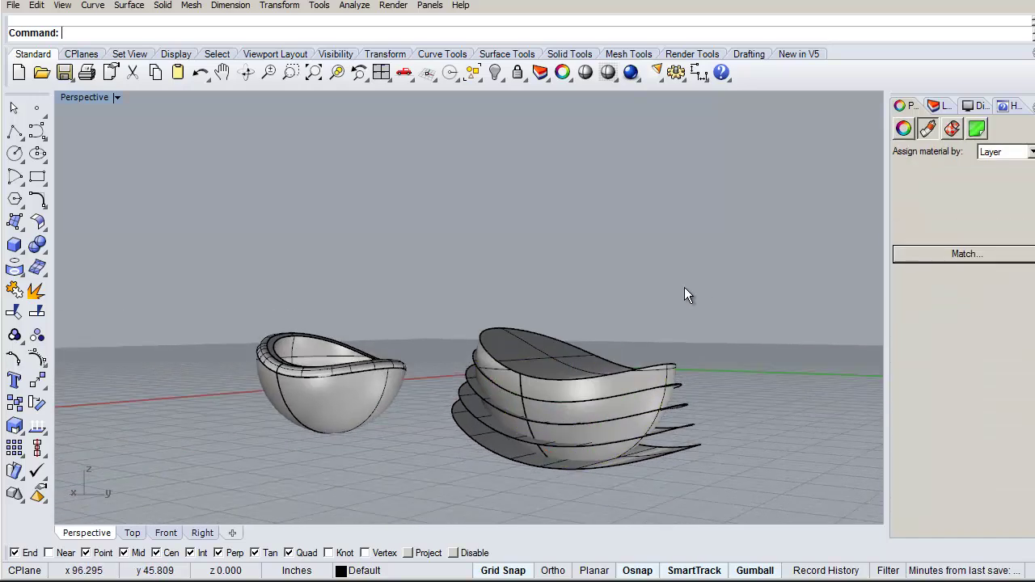
Step: Split the exploded bowl's spherical surface, using the four offset surfaces as cutting objects
left_click(37, 6)
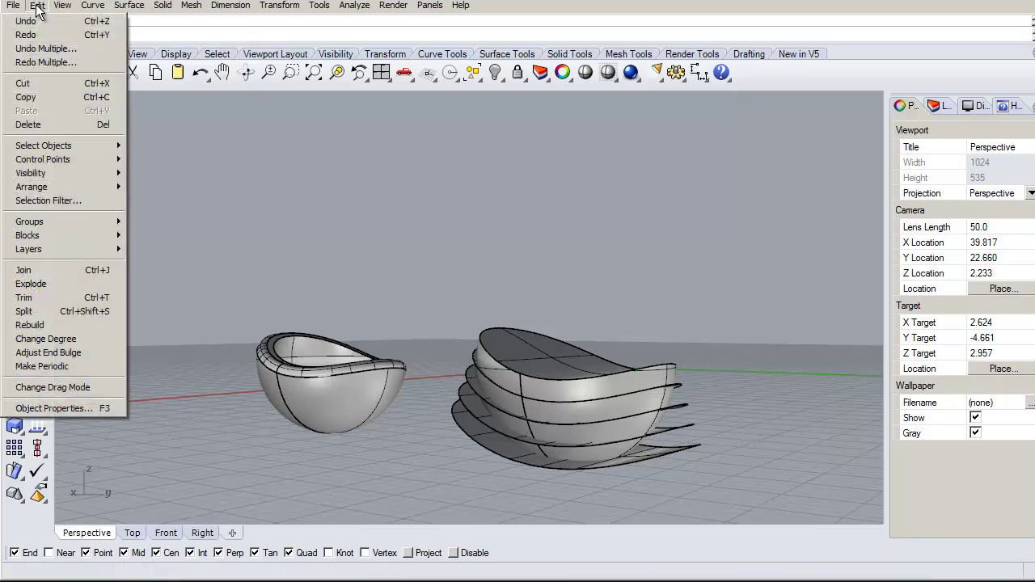
left_click(48, 310)
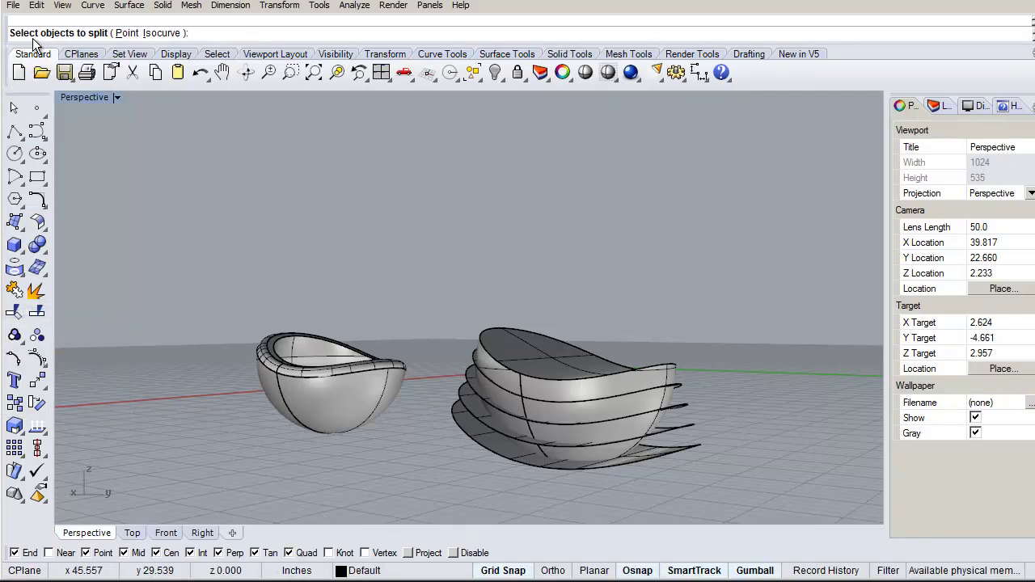
left_click(649, 381)
right_click_drag(669, 370, 721, 317)
key("Return")
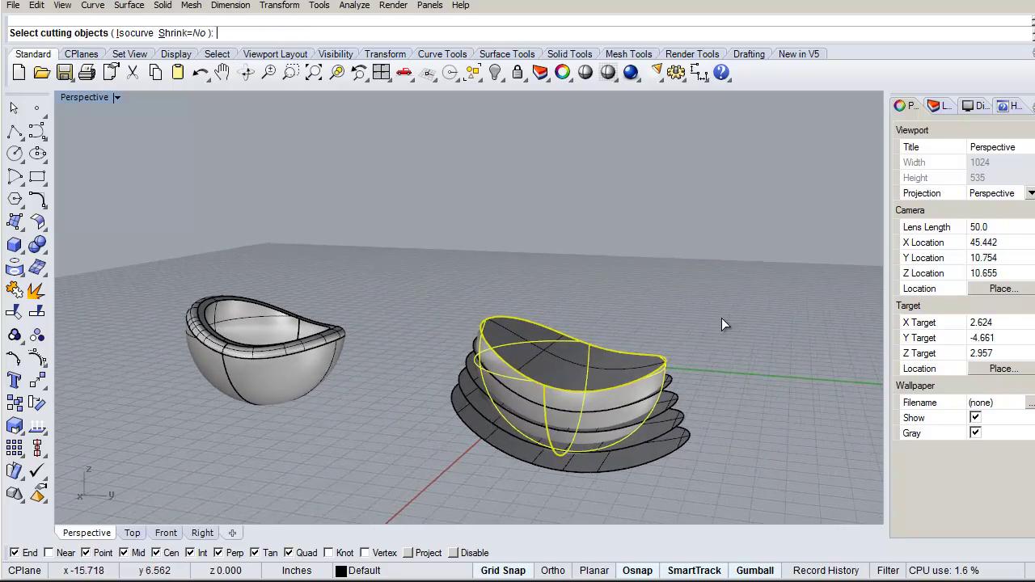
left_click(671, 377)
left_click(678, 415)
left_click(691, 441)
left_click(682, 439)
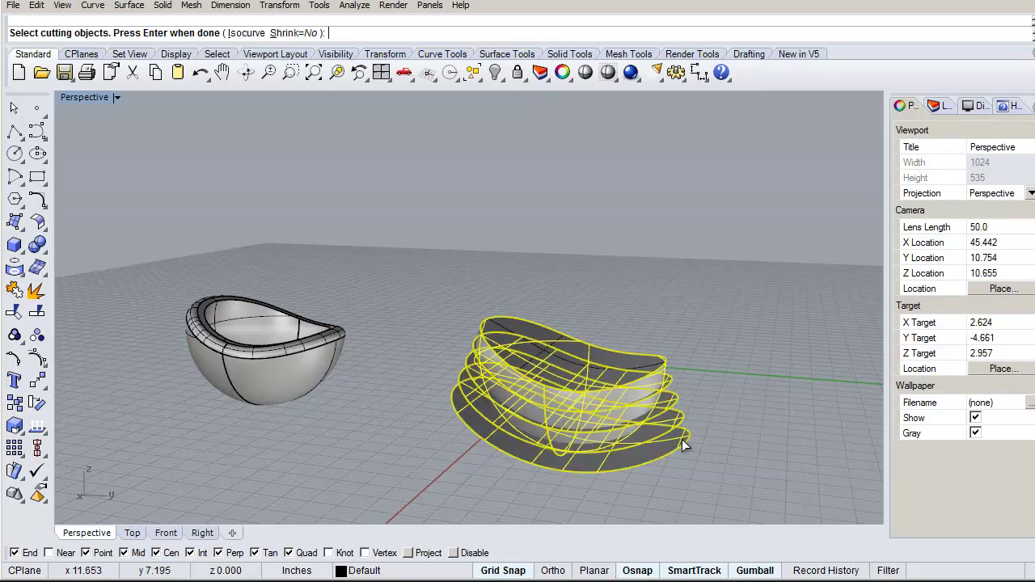
key("Return")
Step: Delete the four offset surfaces used as cutters, keeping the split bands of the bowl
right_click_drag(765, 447, 722, 411)
left_click(674, 385)
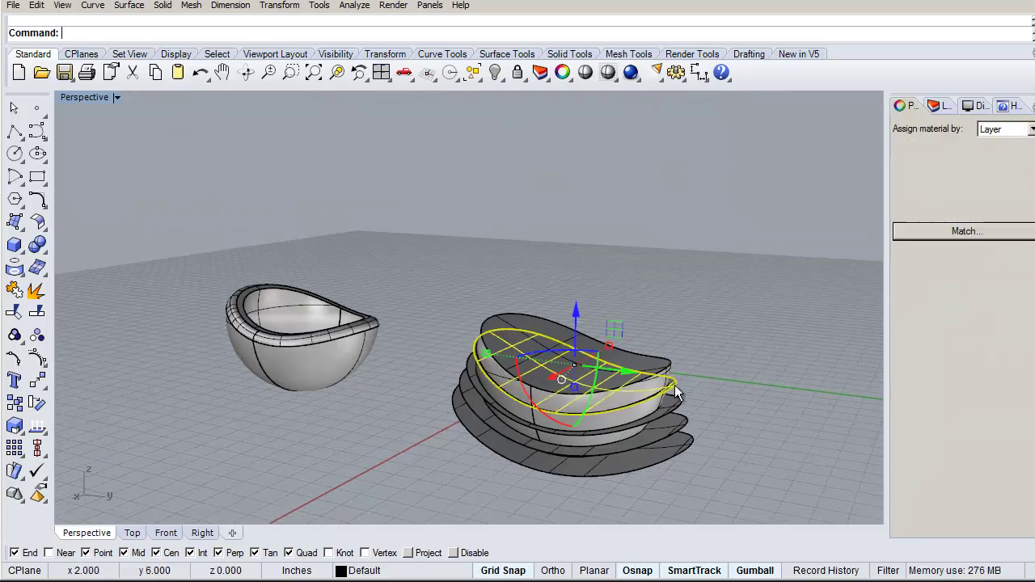
key("Delete")
left_click(676, 410)
key("Delete")
left_click(683, 427)
key("Delete")
left_click(684, 447)
key("Delete")
Step: Move the bowl's second band from the top 8.5 inches along the Y axis, and undo the move
right_click_drag(705, 454, 717, 402)
left_click(635, 401)
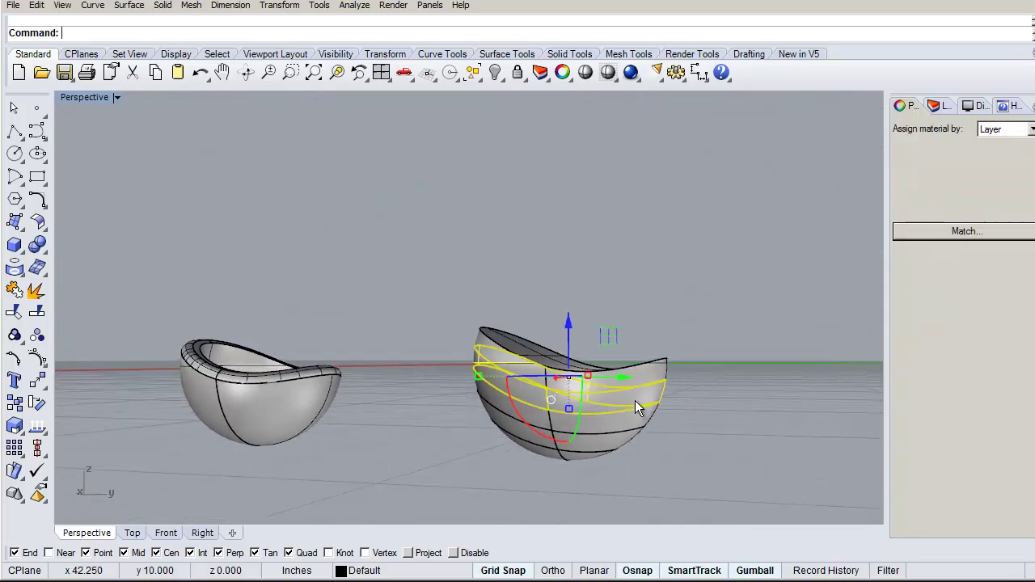
mouse_move(634, 400)
right_mouse_down()
mouse_move(693, 385)
mouse_move(640, 381)
right_mouse_up()
left_click_drag(627, 376, 809, 371)
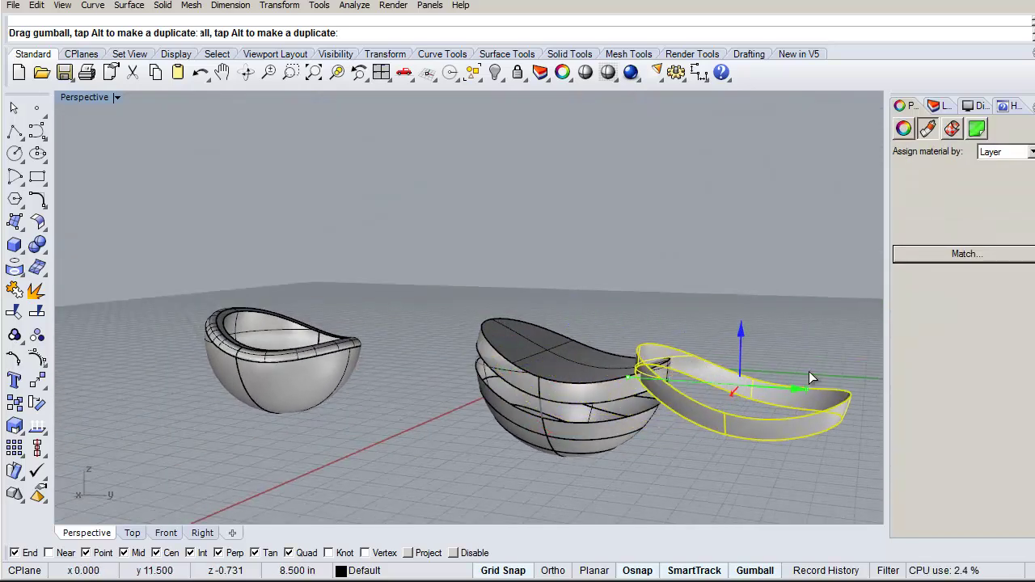
right_click_drag(806, 337, 821, 239)
key("ctrl+z")
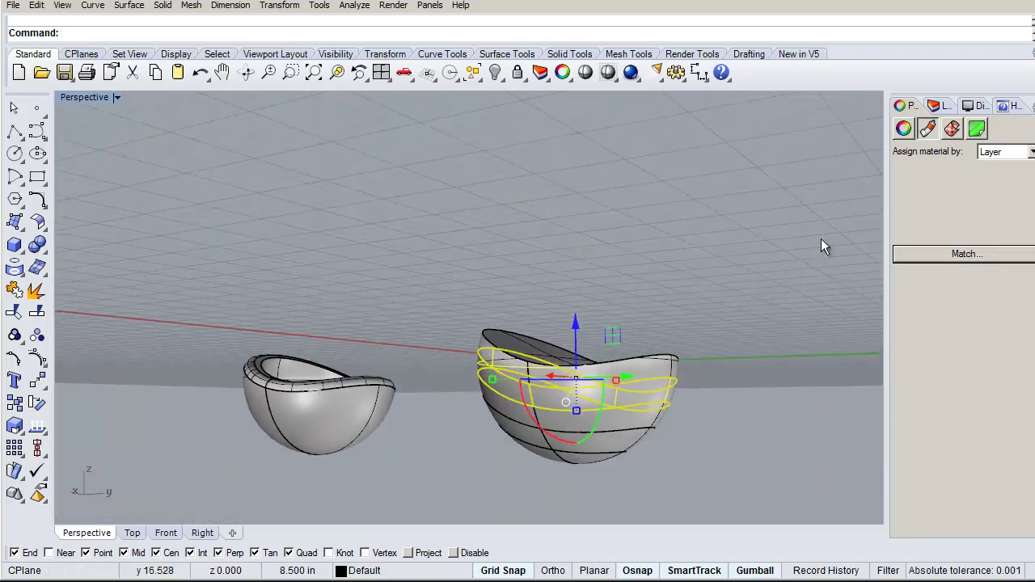
left_click(905, 129)
right_click_drag(815, 160, 834, 202)
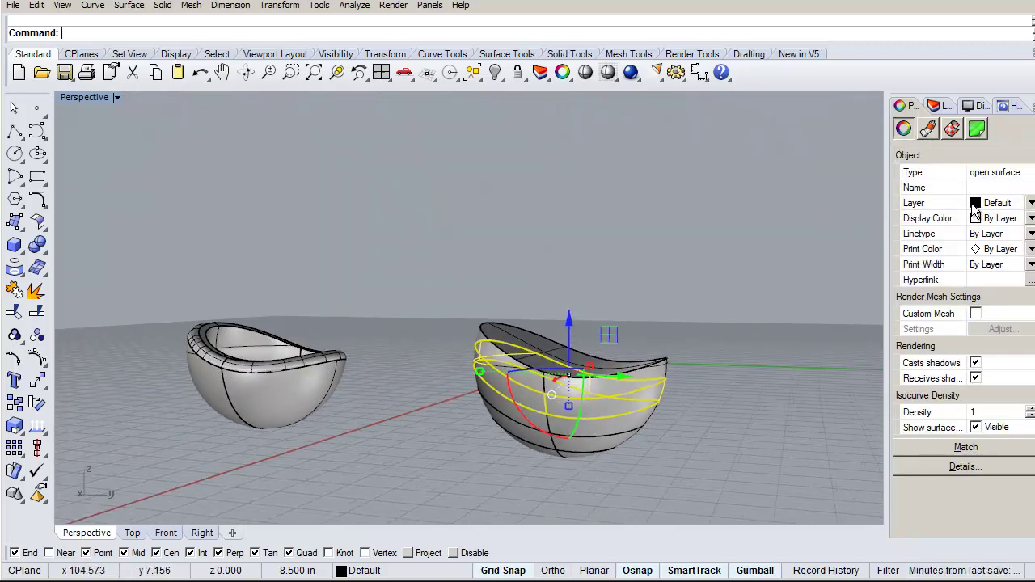
left_click(980, 203)
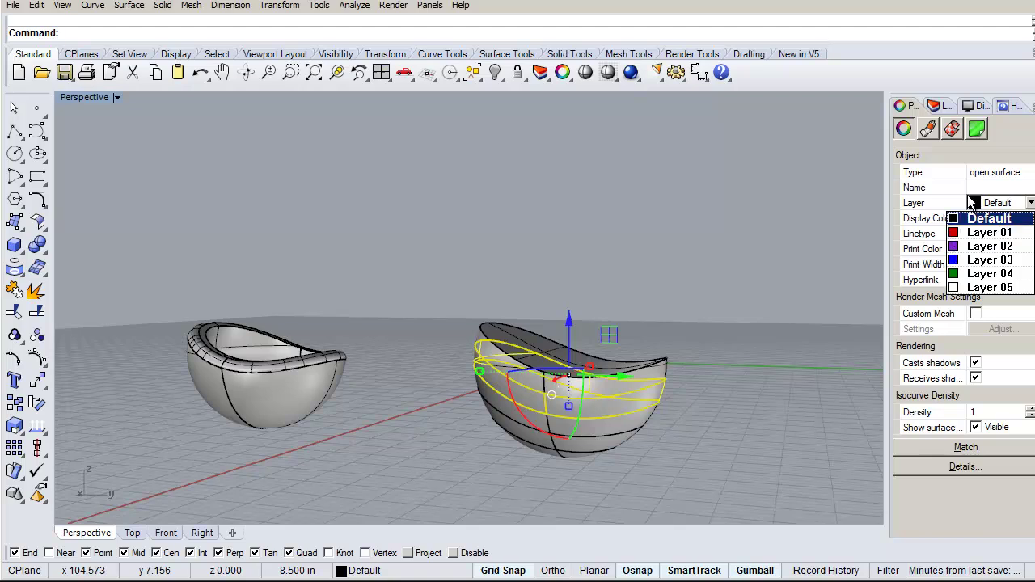
left_click(946, 200)
left_click(946, 199)
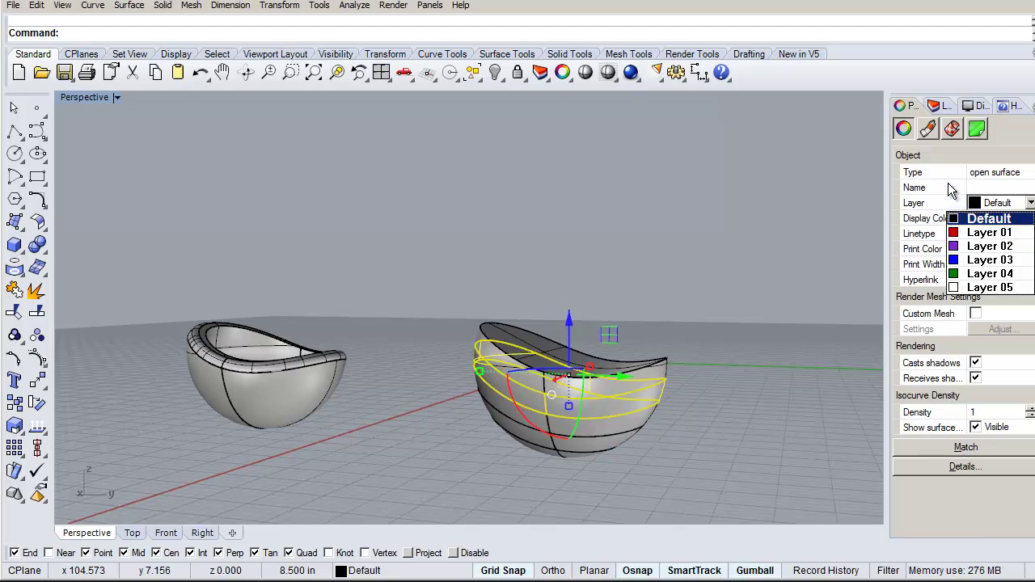
left_click(797, 217)
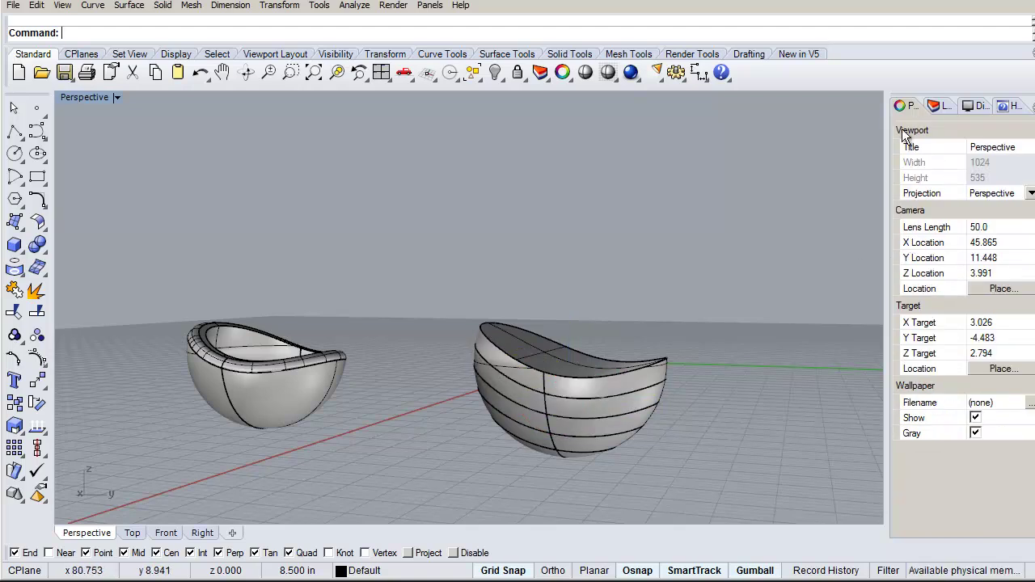
Step: Set the display color of the bowl's second band from the top to Red, and clear the selection
left_click(613, 397)
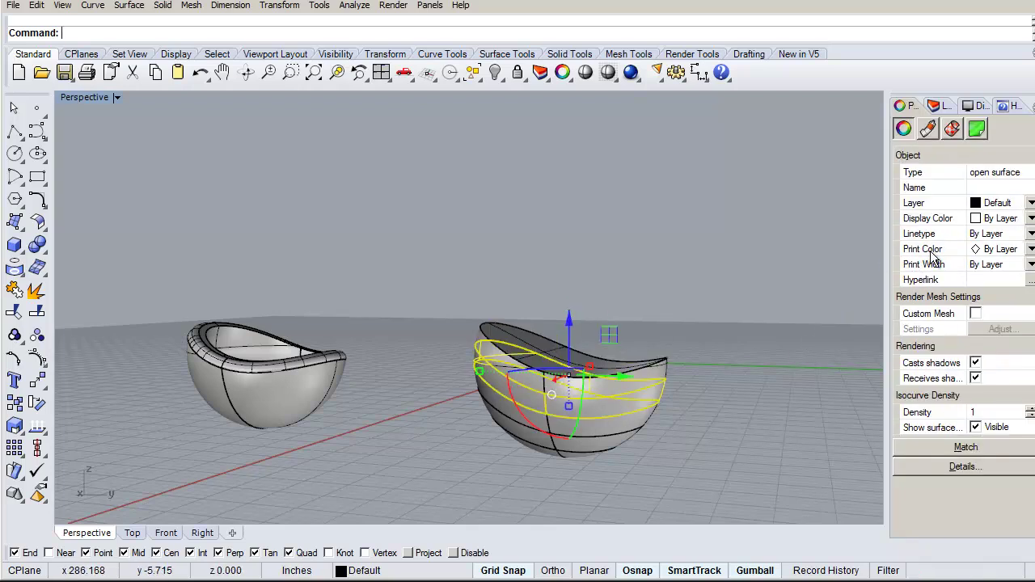
left_click(976, 218)
left_click(991, 280)
left_click(745, 305)
Step: Set the display color of the bowl's fourth band from the top to Red, and clear the selection
left_click(619, 436)
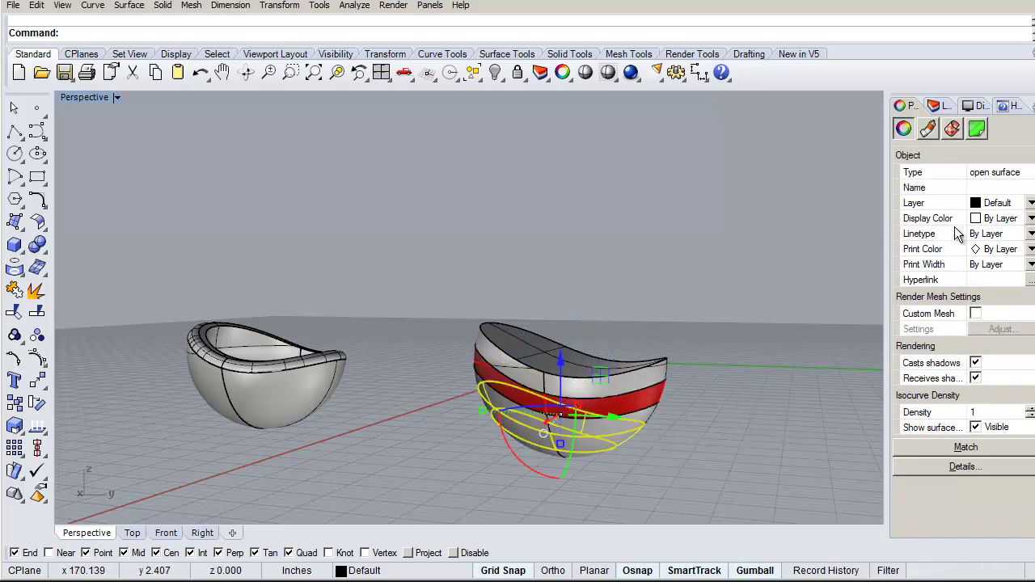
left_click(976, 218)
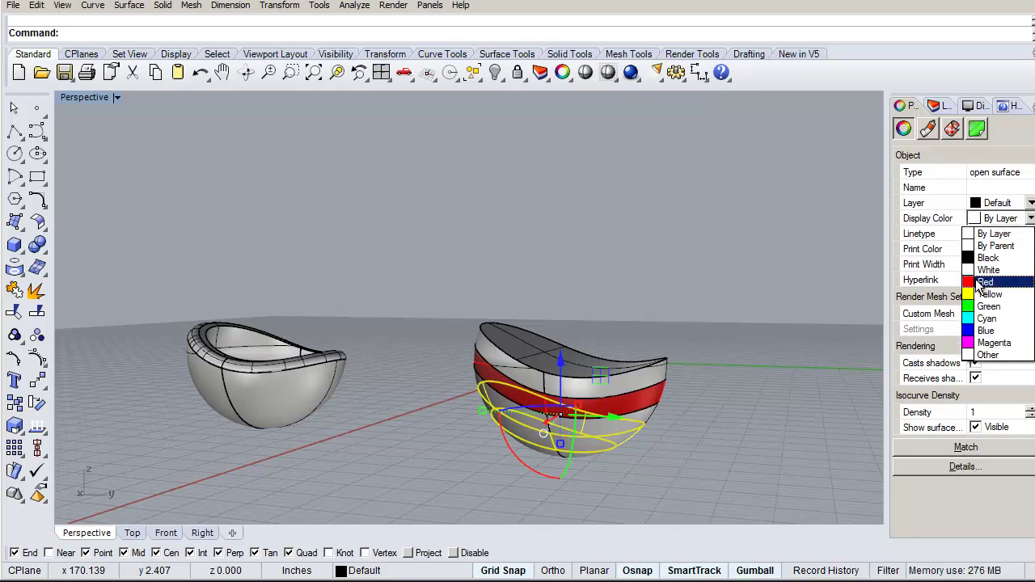
left_click(979, 285)
left_click(770, 306)
Step: Join the striped bowl's curved top surface and all its split bands into one polysurface
right_click_drag(770, 305, 608, 320)
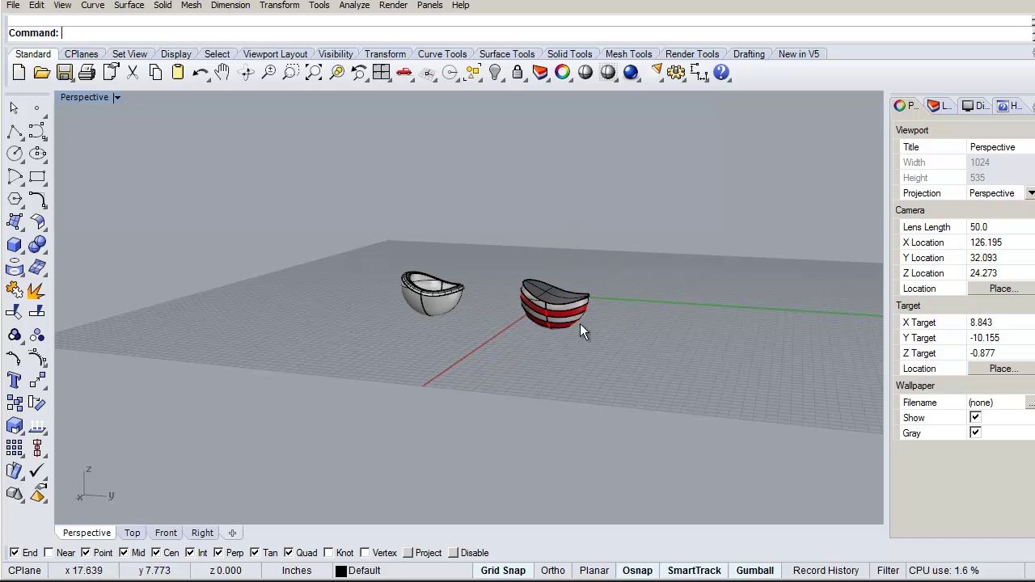
scroll(566, 318, "up", 10)
mouse_move(566, 324)
right_mouse_down()
mouse_move(533, 295)
mouse_move(521, 319)
mouse_move(579, 323)
mouse_move(578, 333)
right_mouse_up()
scroll(578, 332, "down", 5)
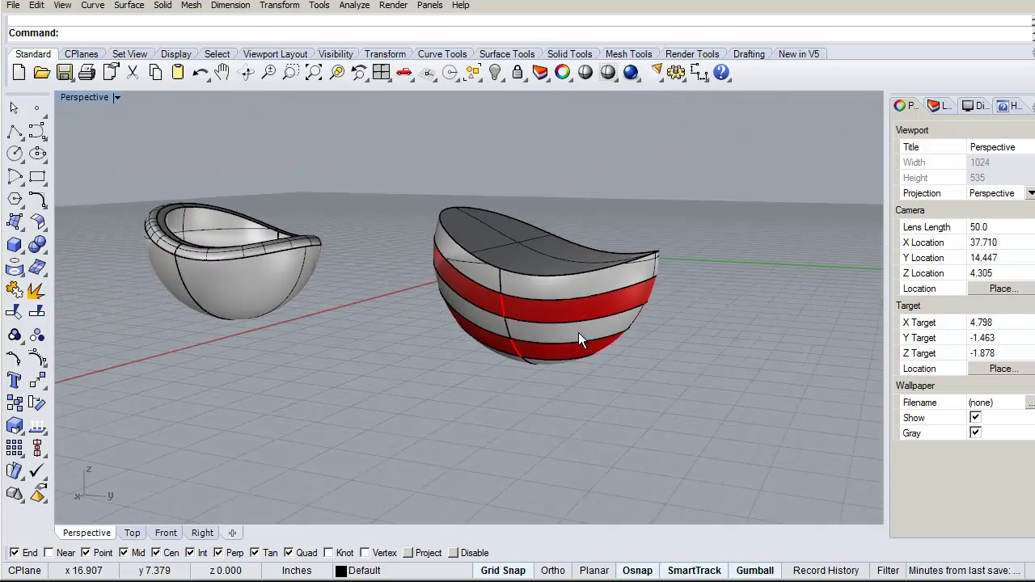
right_click_drag(684, 222, 683, 244)
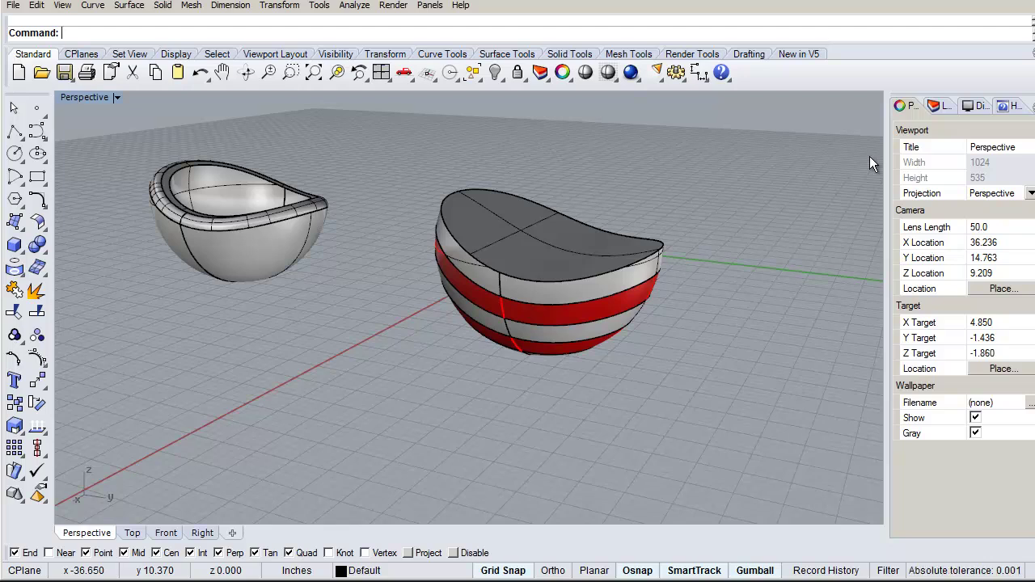
type("join")
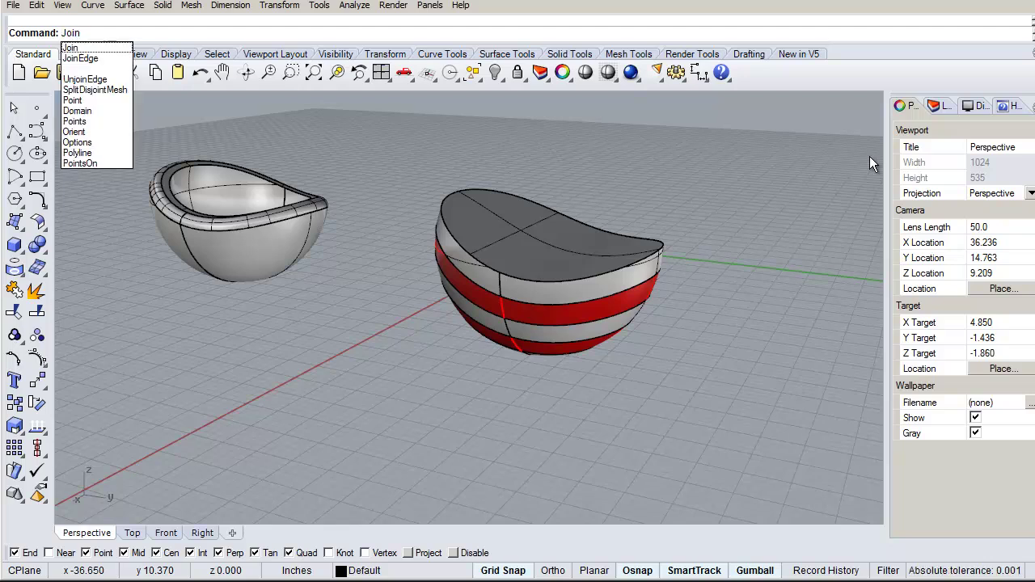
key("Return")
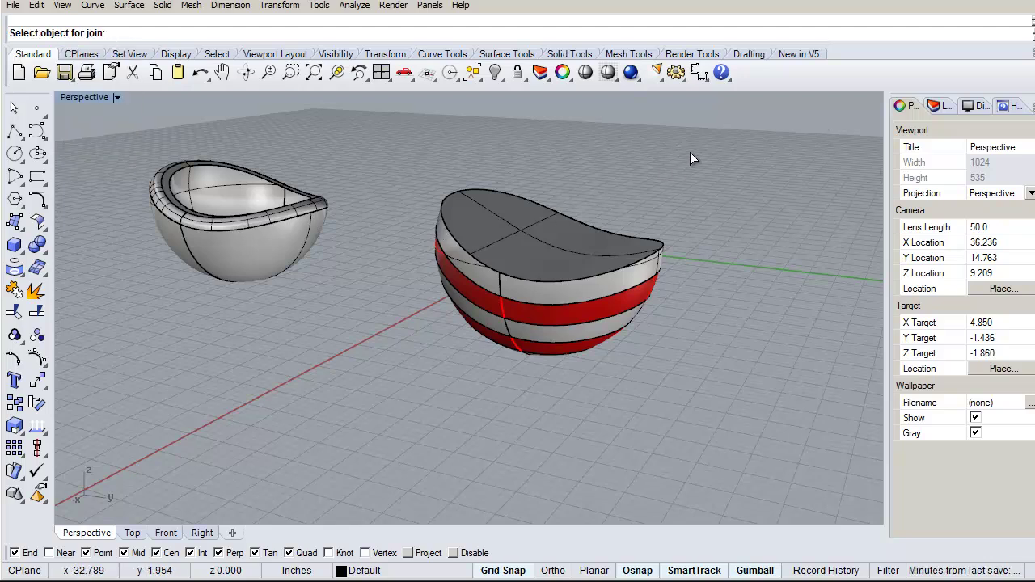
left_click(549, 268)
left_click(549, 297)
left_click(545, 315)
left_click(535, 333)
left_click(533, 356)
right_click_drag(534, 355, 601, 412)
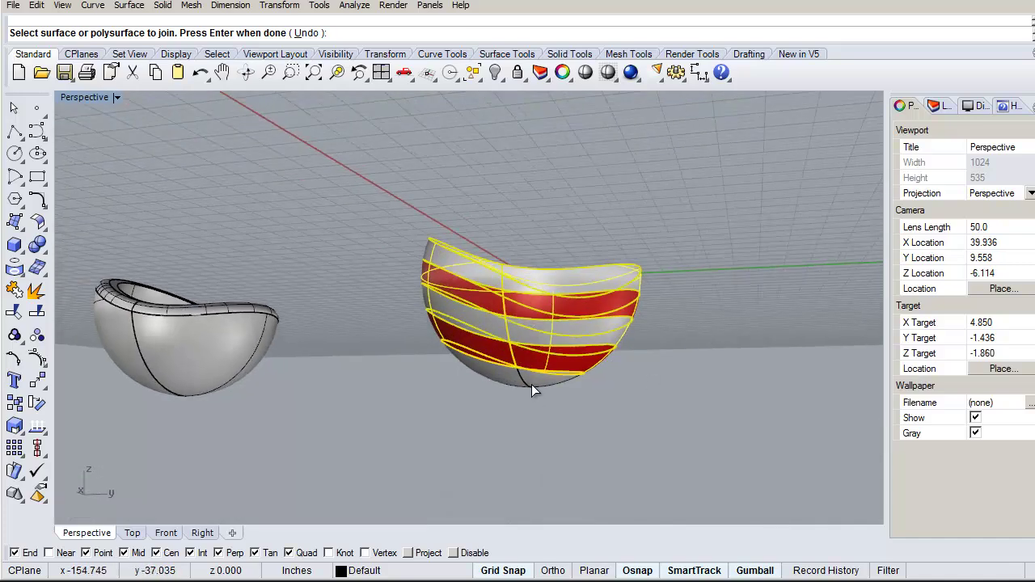
key("Return")
Step: Check the object type of the joined bowl in its properties, and clear the selection
right_click_drag(660, 319, 618, 291)
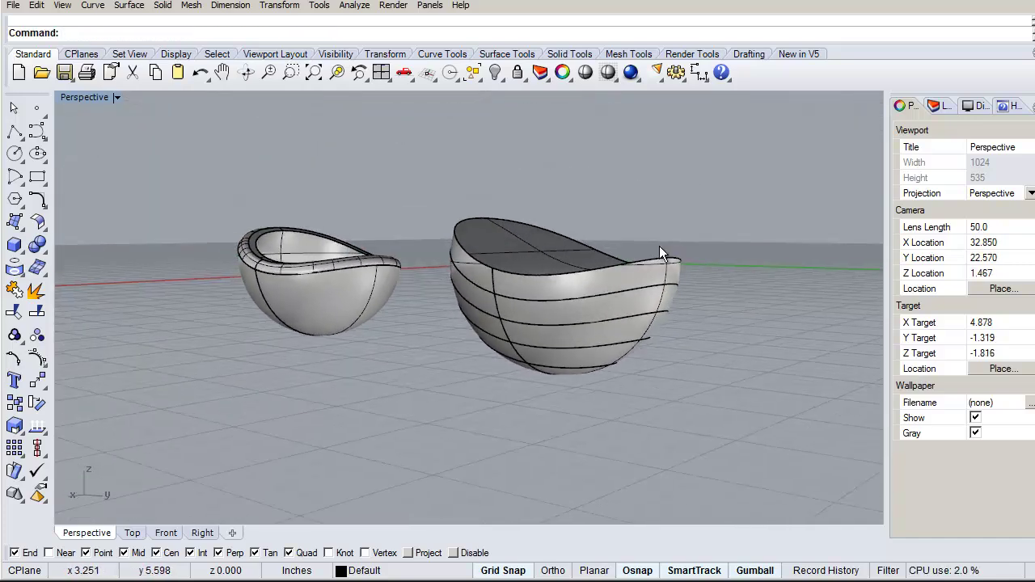
left_click(619, 299)
right_click_drag(618, 297, 691, 275)
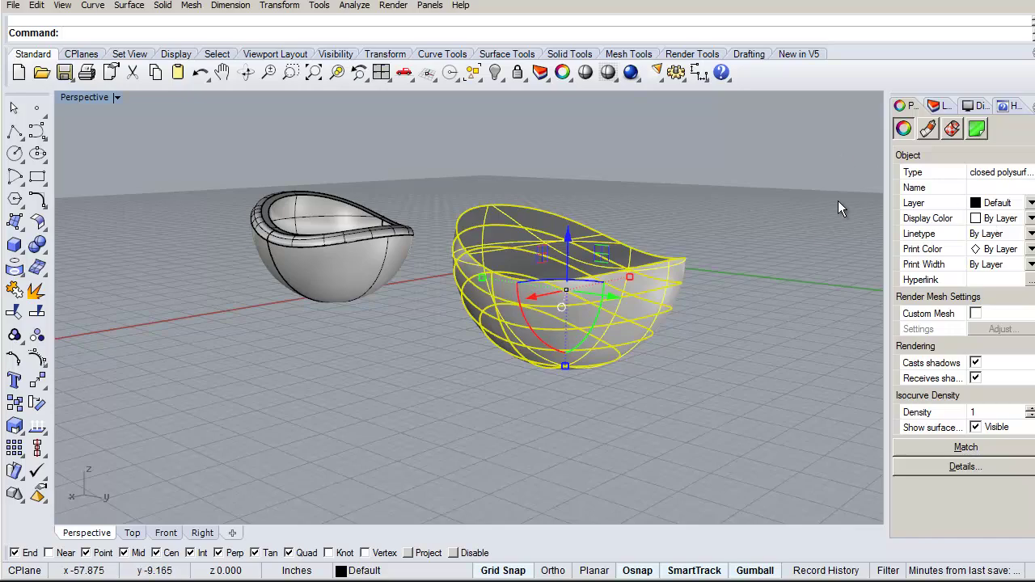
left_click(727, 226)
Step: Examine the joined banded bowl and the shelled bowl's filleted rim and interior from several angles and distances
right_click_drag(727, 225, 588, 301)
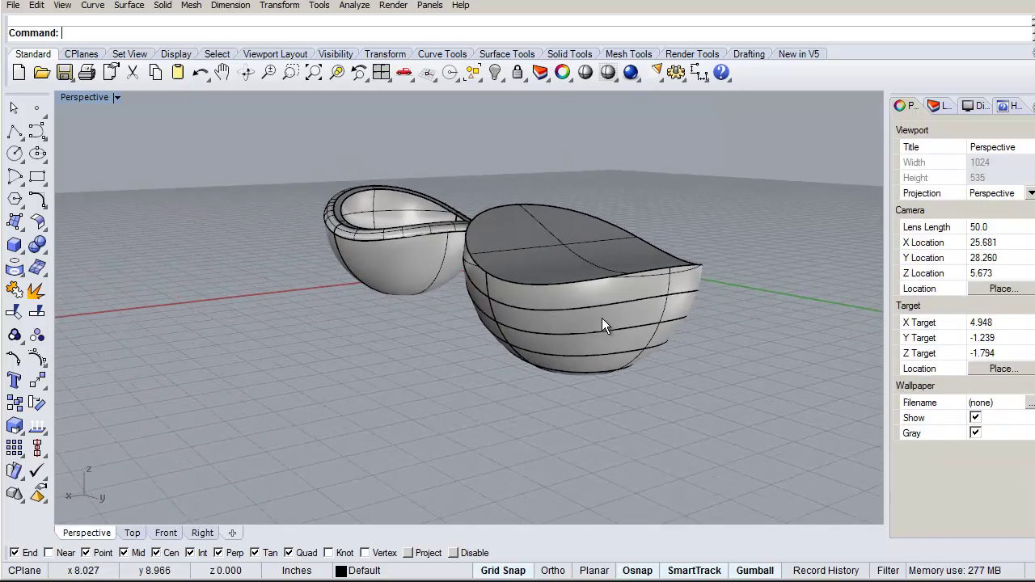
right_click_drag(606, 257, 656, 265)
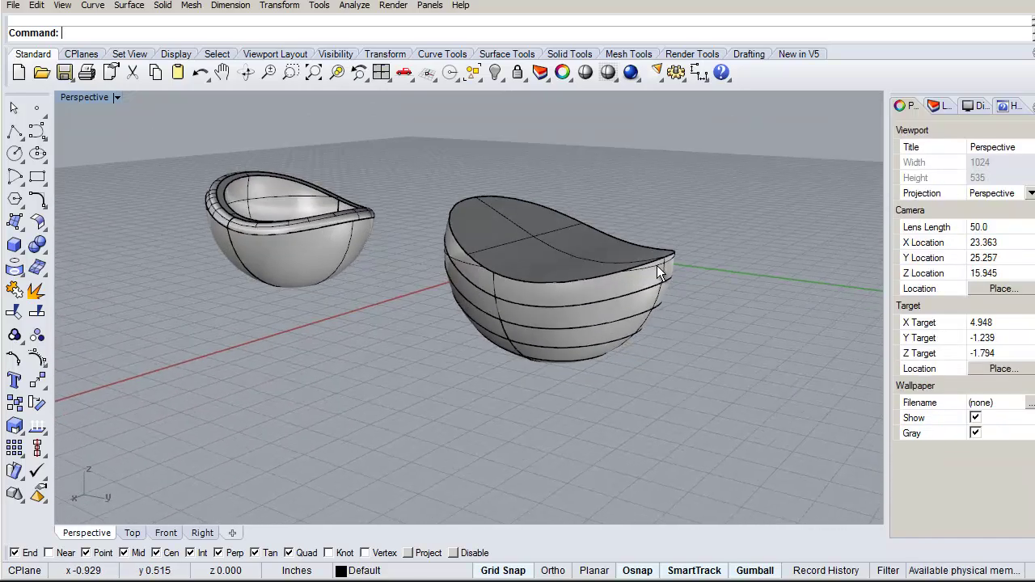
scroll(587, 316, "up", 3)
scroll(582, 319, "up", 2)
scroll(581, 319, "down", 5)
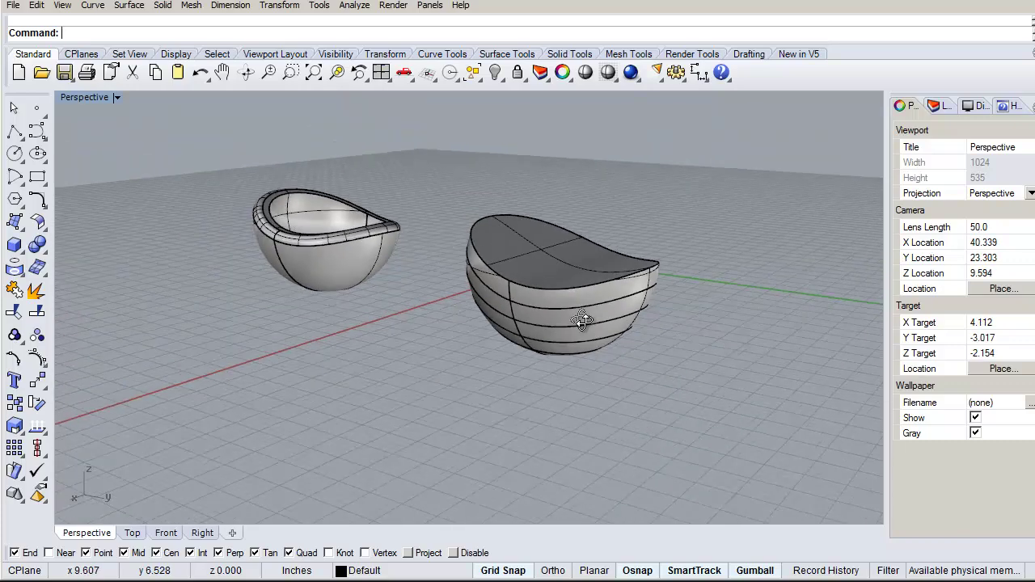
right_click_drag(692, 132, 633, 163)
right_click_drag(499, 190, 531, 220)
scroll(532, 281, "up", 5)
scroll(532, 281, "down", 3)
right_click_drag(532, 281, 475, 259)
scroll(333, 228, "up", 10)
scroll(332, 228, "down", 10)
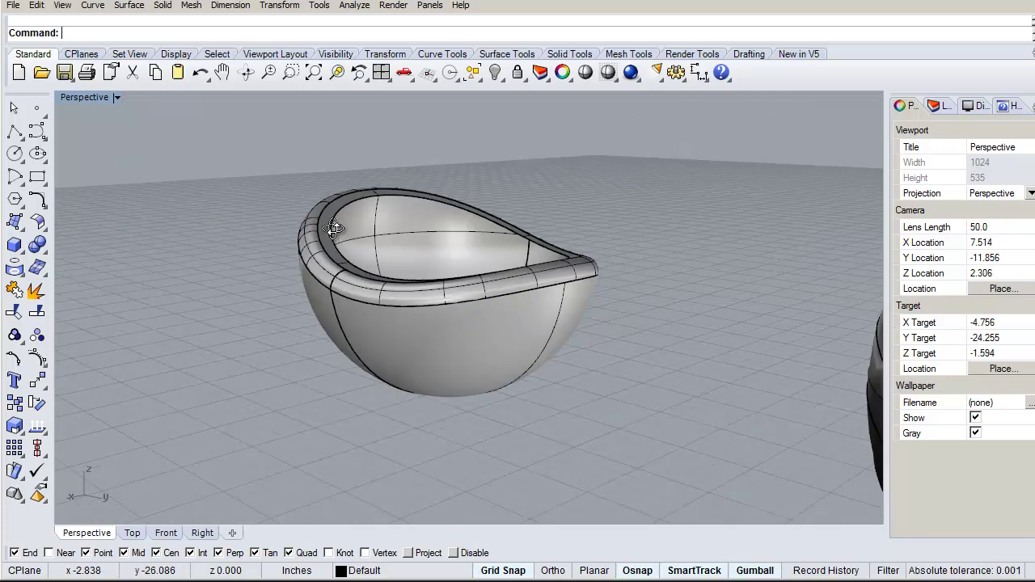
right_click_drag(648, 277, 555, 196)
scroll(387, 189, "up", 4)
scroll(414, 166, "down", 6)
right_click_drag(498, 228, 485, 233)
scroll(486, 233, "down", 6)
right_click_drag(676, 182, 592, 208)
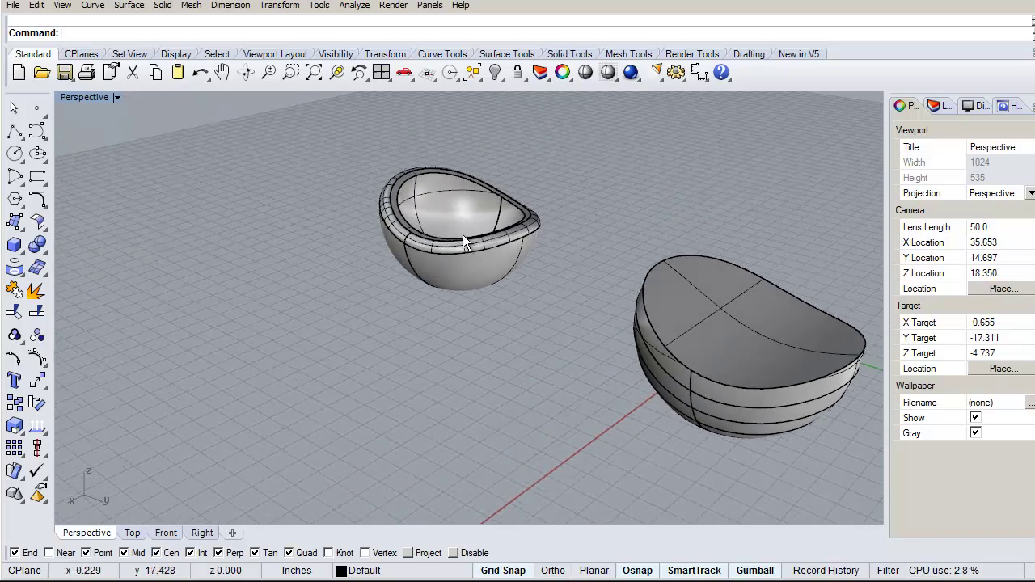
scroll(462, 235, "up", 6)
scroll(463, 233, "down", 4)
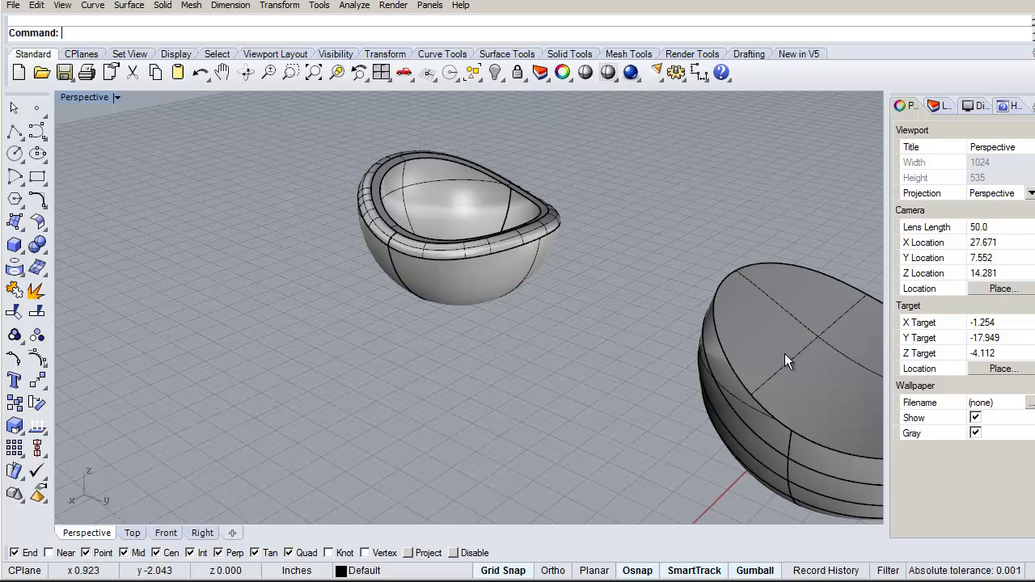
Step: Undo the join of the banded bowl's surfaces
scroll(704, 350, "down", 2)
right_click_drag(700, 319, 752, 284)
right_click_drag(726, 325, 635, 327)
left_click(849, 323)
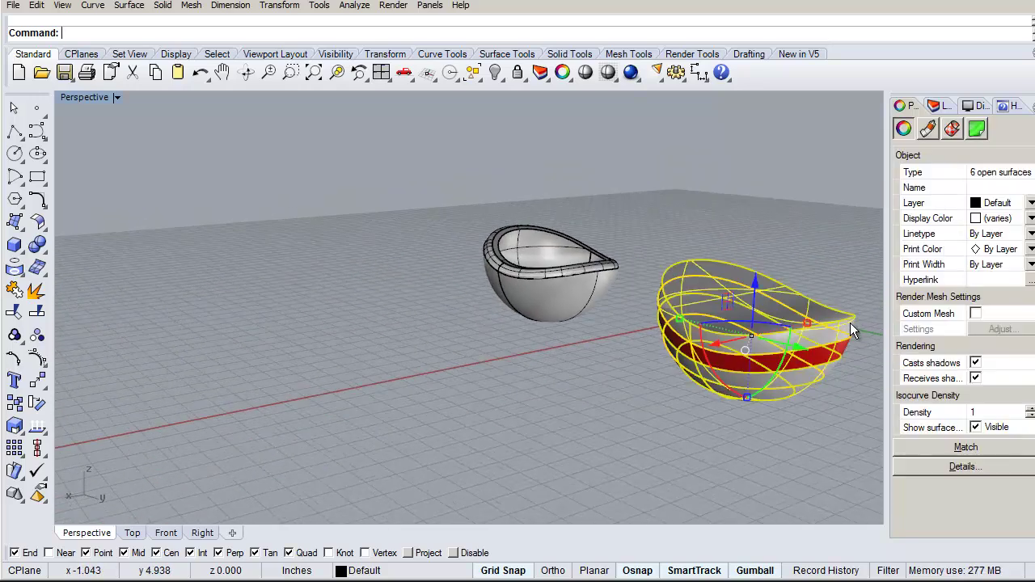
Step: Undo the second bowl's red band coloring and the surface split, back to the uncut bowl with its four offset surfaces
key("ctrl+z")
key("ctrl+z")
key("ctrl+z")
key("ctrl+z")
key("ctrl+z")
key("ctrl+z")
left_click(658, 246)
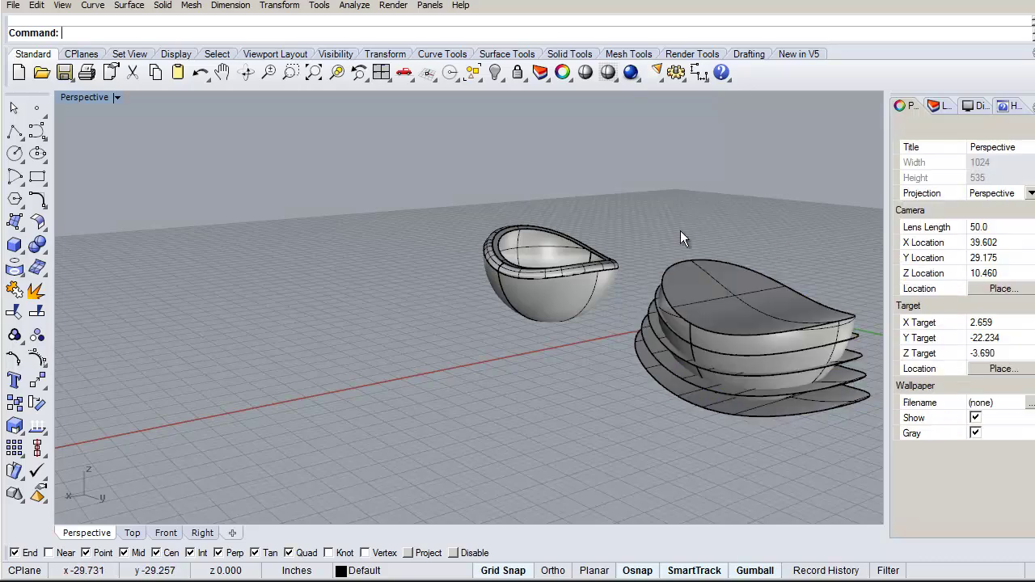
Step: Join the second bowl's rounded body with its curved top surface into one polysurface
right_click_drag(658, 247, 697, 252)
left_click(797, 283)
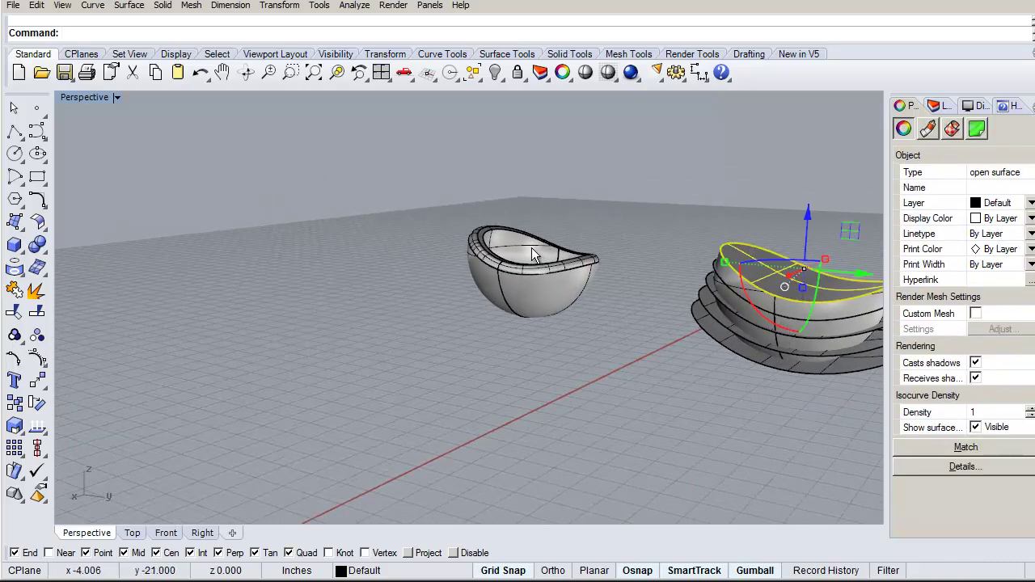
right_click_drag(531, 247, 615, 211)
scroll(494, 298, "down", 8)
scroll(645, 305, "up", 10)
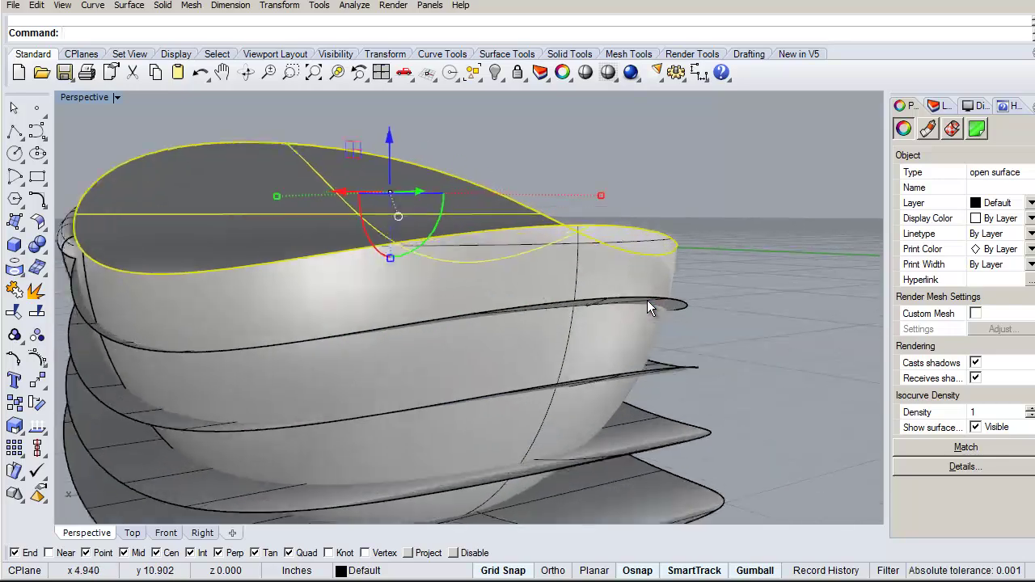
key("Escape")
left_click(561, 281)
right_click_drag(561, 280, 529, 311)
scroll(529, 312, "down", 8)
right_click_drag(633, 226, 672, 215)
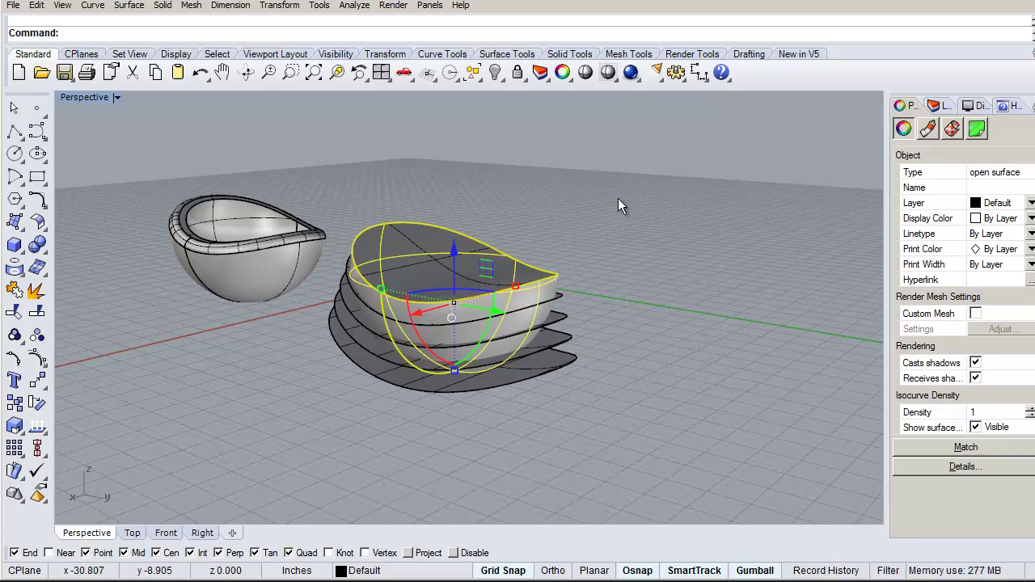
type("Join")
key("Return")
left_click(407, 235)
key("Return")
Step: Check the object type of the joined bowl body in its properties, and clear the selection
left_click(548, 214)
left_click(455, 264)
key("Escape")
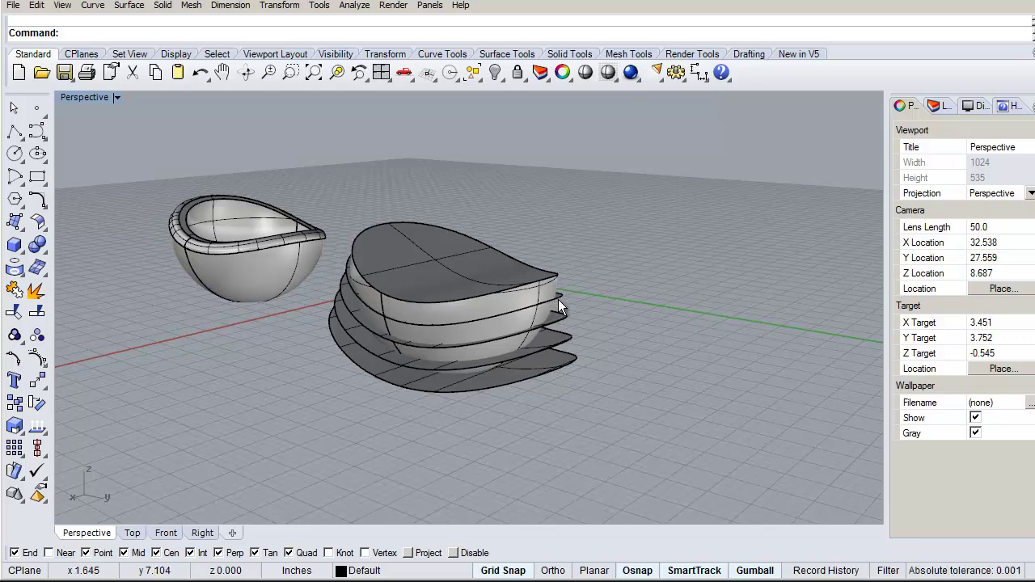
Step: Boolean Split the joined bowl using the four offset surfaces below its top as cutting surfaces
left_click(162, 5)
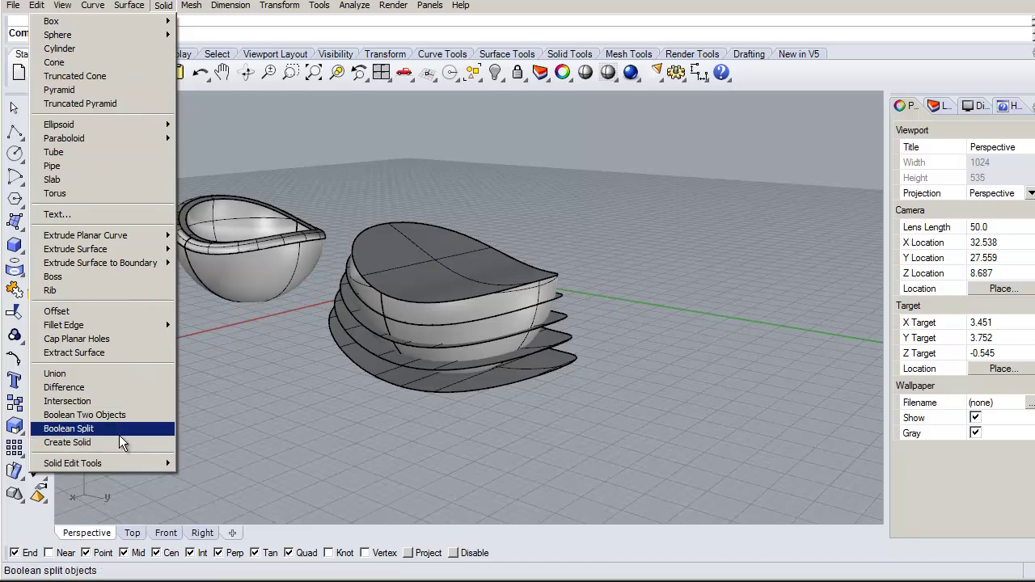
left_click(68, 428)
left_click(452, 287)
key("Return")
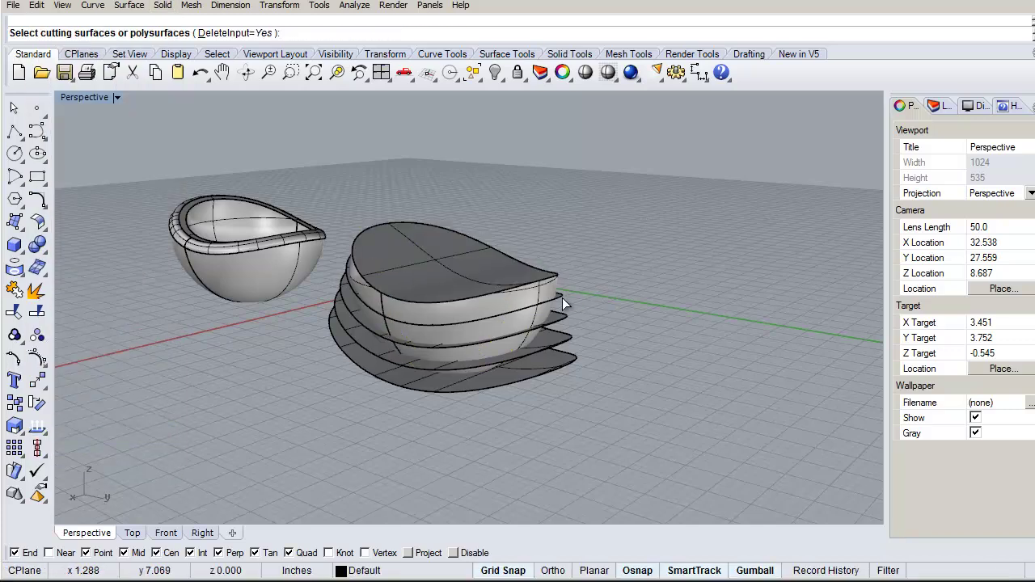
left_click(561, 299)
left_click(565, 321)
left_click(561, 343)
left_click(568, 364)
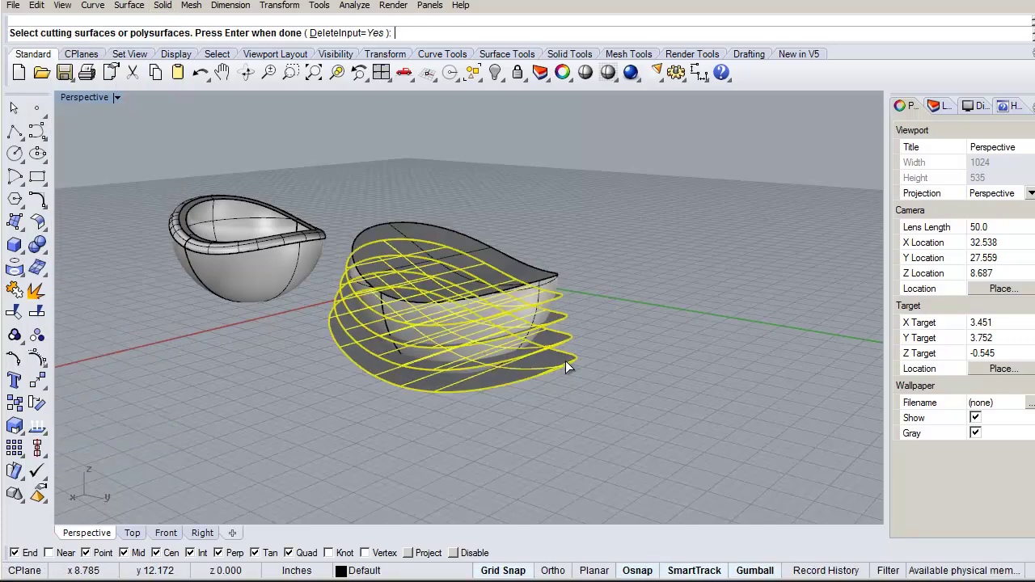
key("Return")
Step: Delete the four offset cutting surfaces that protrude from the split bowl
right_click_drag(622, 325, 563, 362)
left_click(556, 357)
key("Delete")
left_click(550, 347)
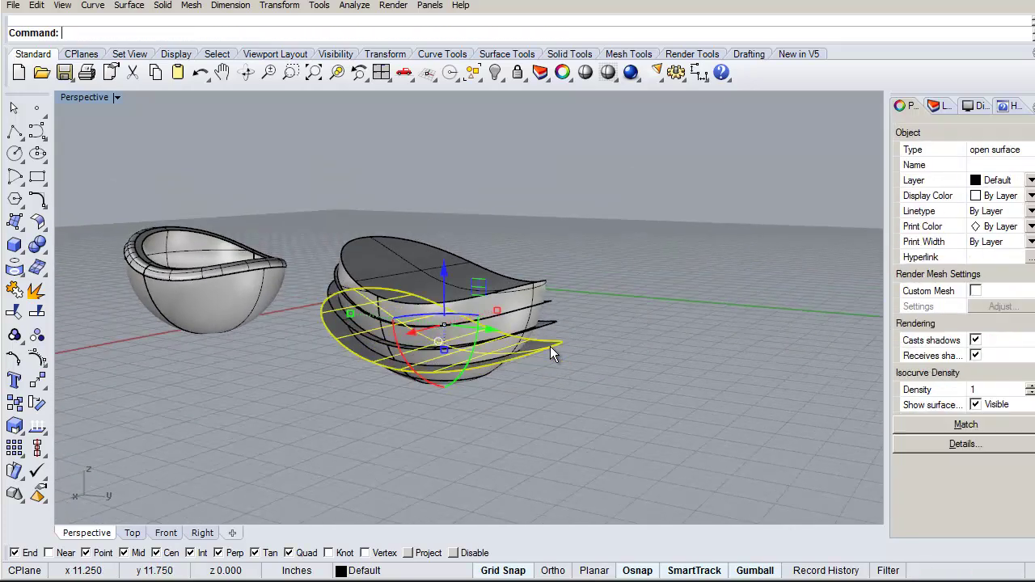
key("Delete")
left_click(551, 323)
key("Delete")
left_click(548, 302)
key("Delete")
Step: Pull the second band from the top out of the split bowl by about 8.5 in along its green axis, and undo the move
right_click_drag(602, 288, 551, 312)
left_click(520, 325)
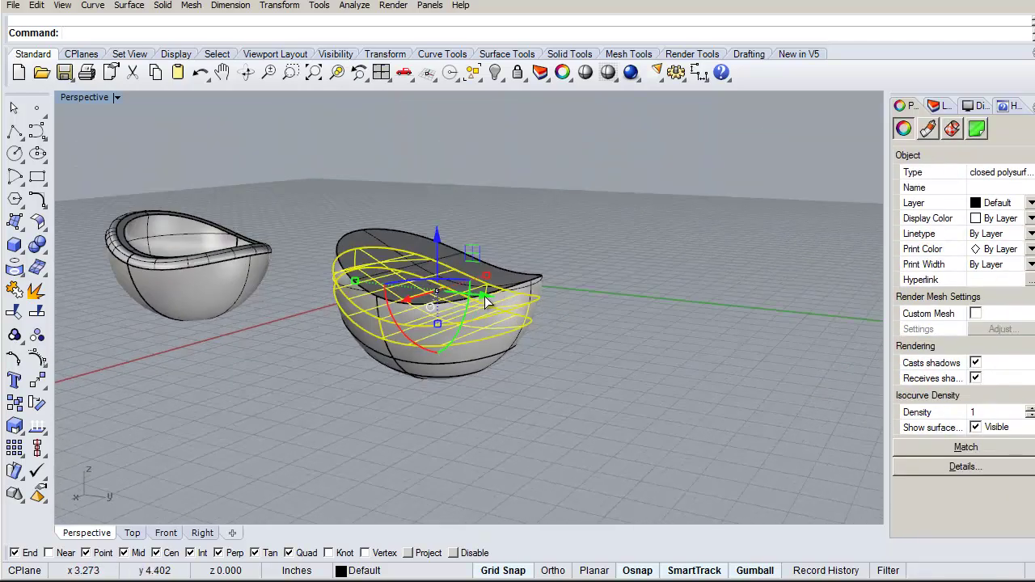
left_click_drag(486, 302, 647, 311)
right_click_drag(694, 295, 397, 411)
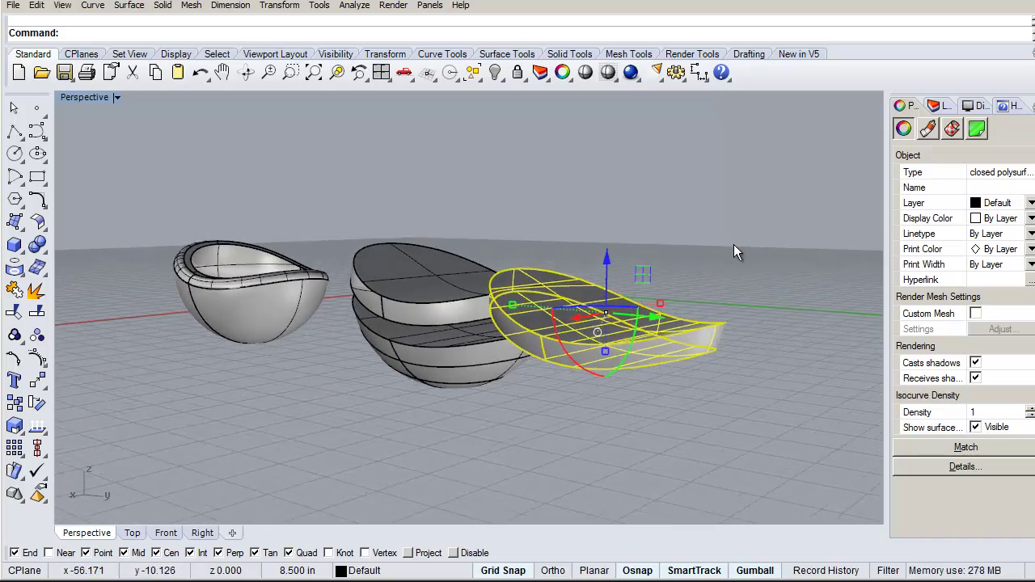
key("ctrl+z")
Step: Examine the bands of the split bowl and its curved top from several angles and distances
mouse_move(734, 245)
right_mouse_down()
mouse_move(694, 263)
mouse_move(737, 253)
right_mouse_up()
scroll(494, 319, "down", 5)
right_click_drag(609, 275, 578, 303)
scroll(463, 317, "up", 7)
left_click(294, 153)
right_click_drag(294, 153, 658, 242)
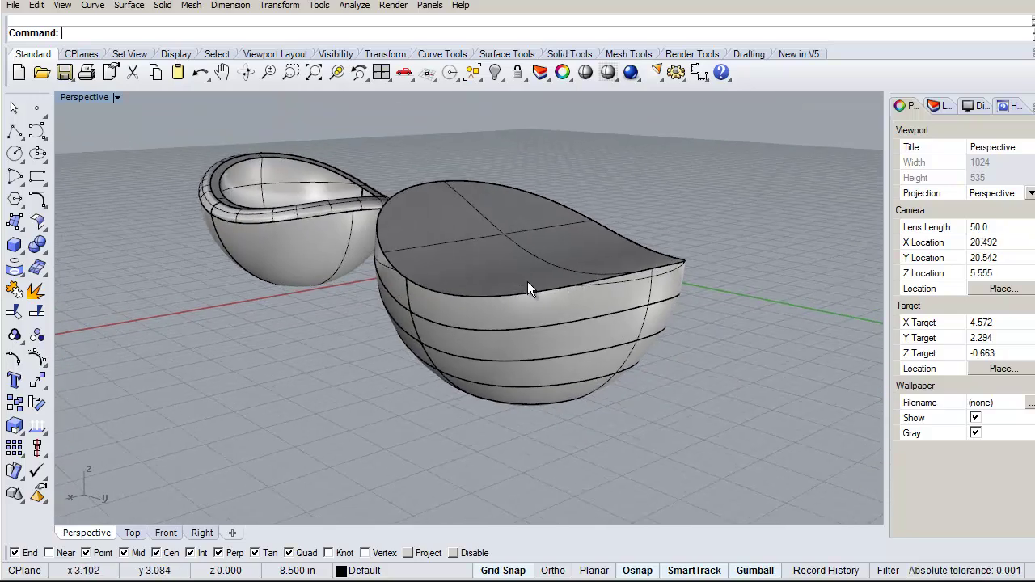
left_click(599, 325)
left_click(702, 197)
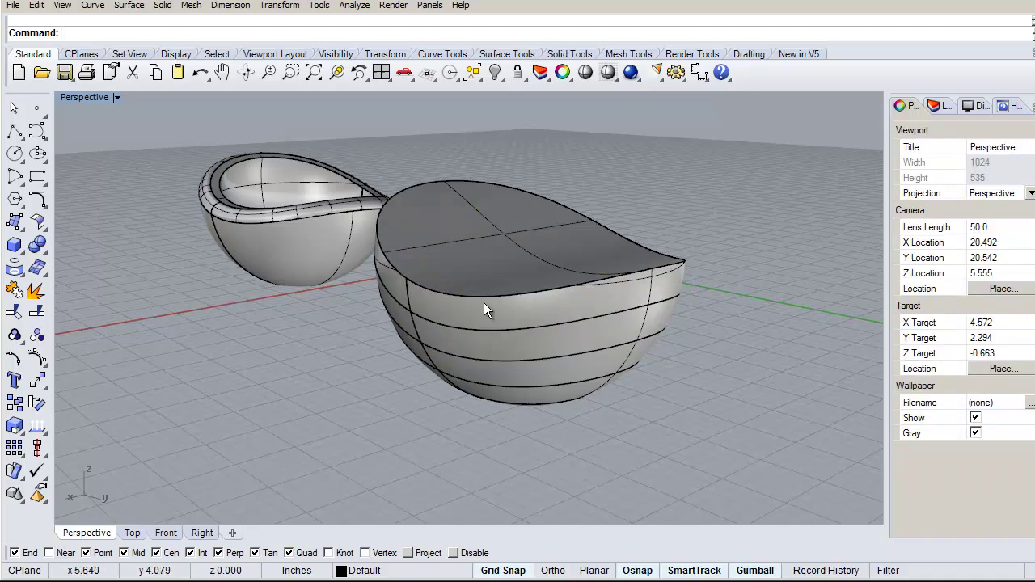
right_click_drag(415, 123, 453, 159)
Step: Explode the shelled, filleted bowl into its separate surfaces, and clear the selection
scroll(706, 356, "down", 6)
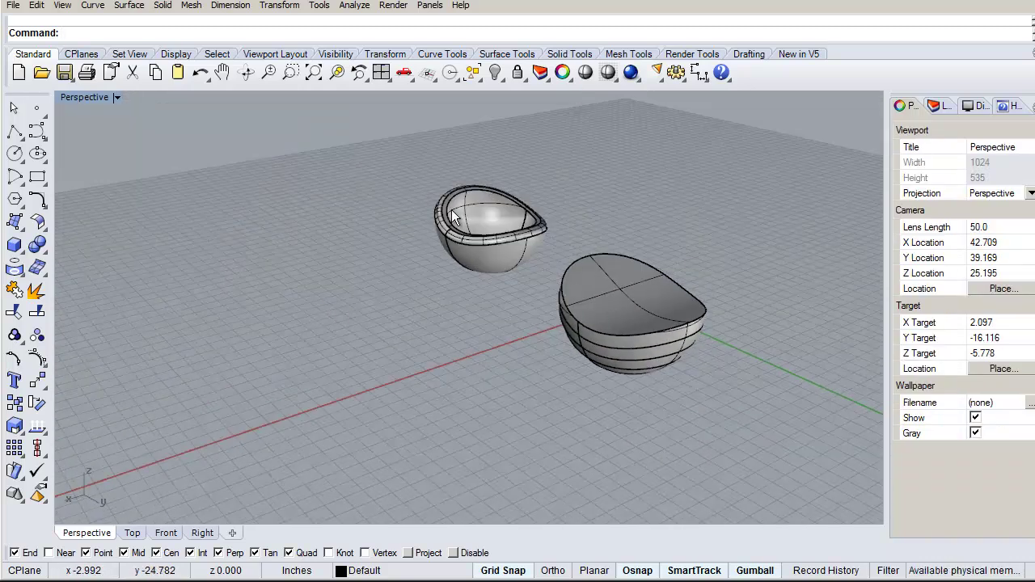
scroll(427, 169, "up", 5)
right_click_drag(435, 171, 793, 249)
right_click_drag(495, 261, 608, 224)
left_click(563, 190)
right_click_drag(517, 247, 671, 302)
left_click(742, 203)
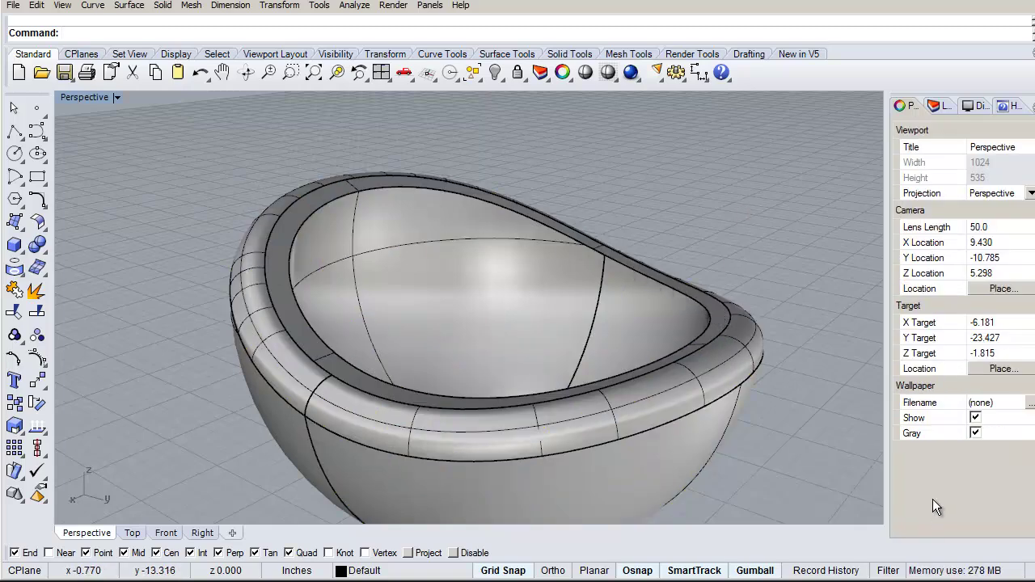
left_click(329, 198)
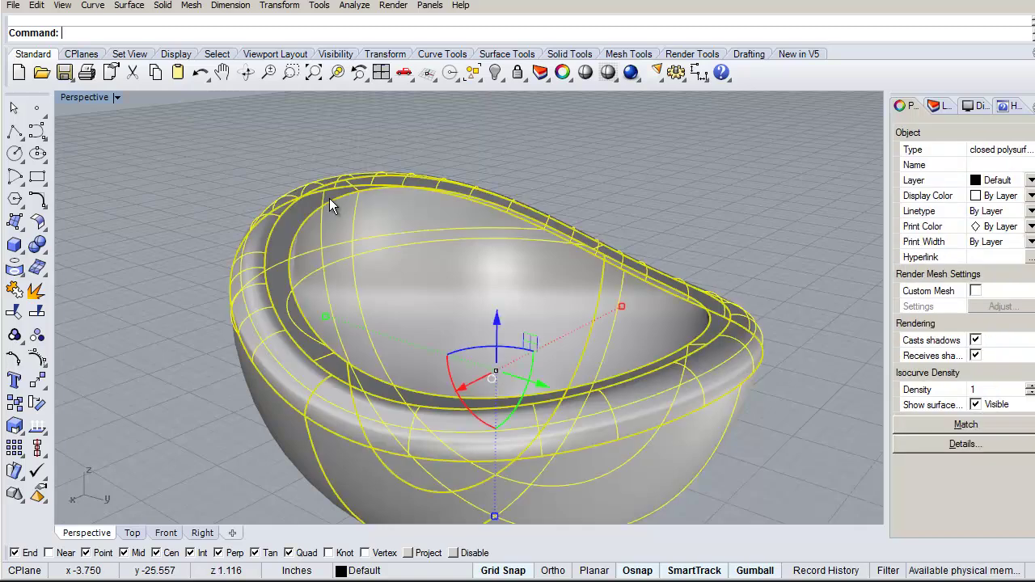
type("Explode")
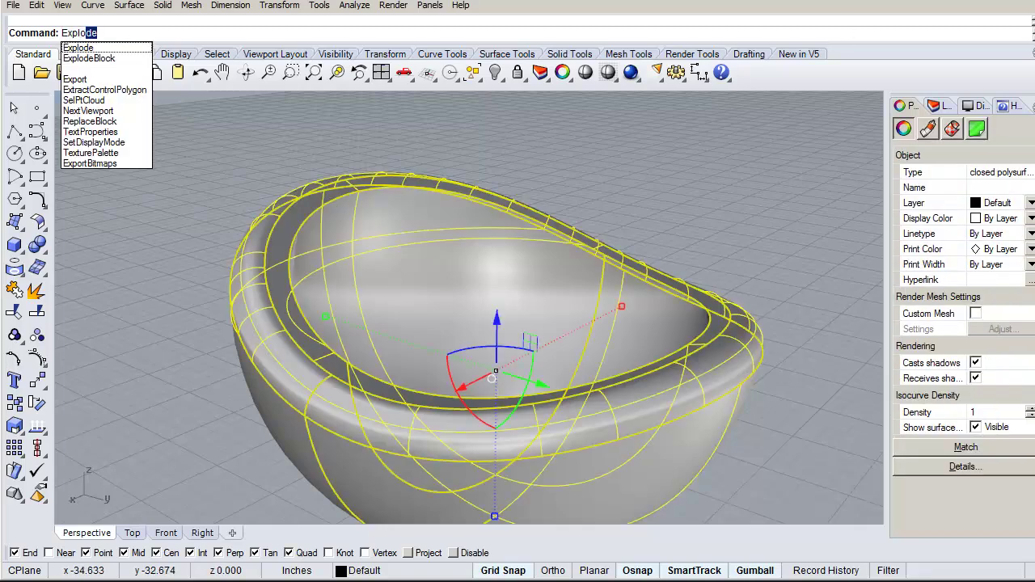
key("Return")
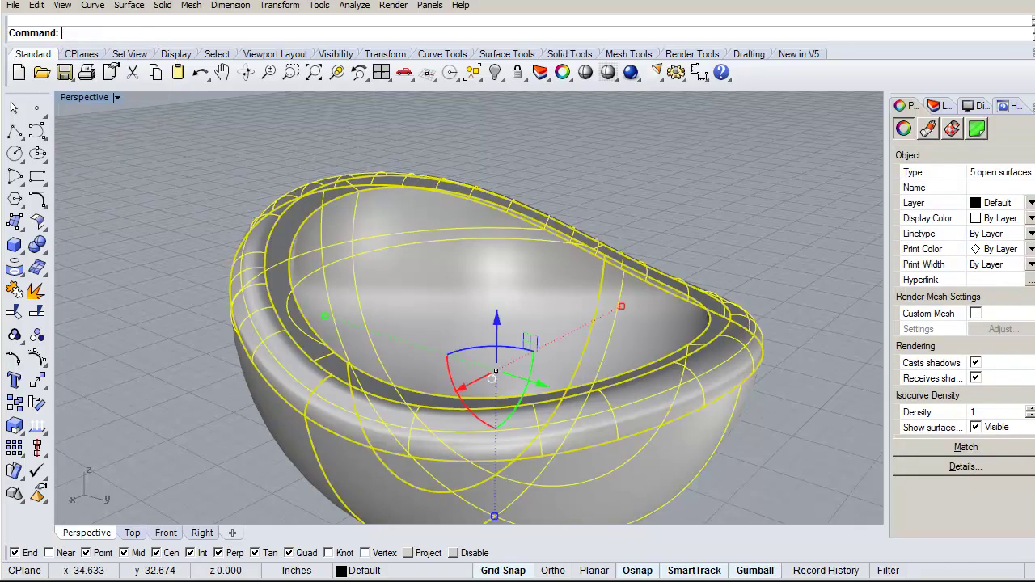
left_click(559, 136)
Step: Copy the ring-shaped rim surface of the exploded bowl to an empty spot beside it
left_click(353, 181)
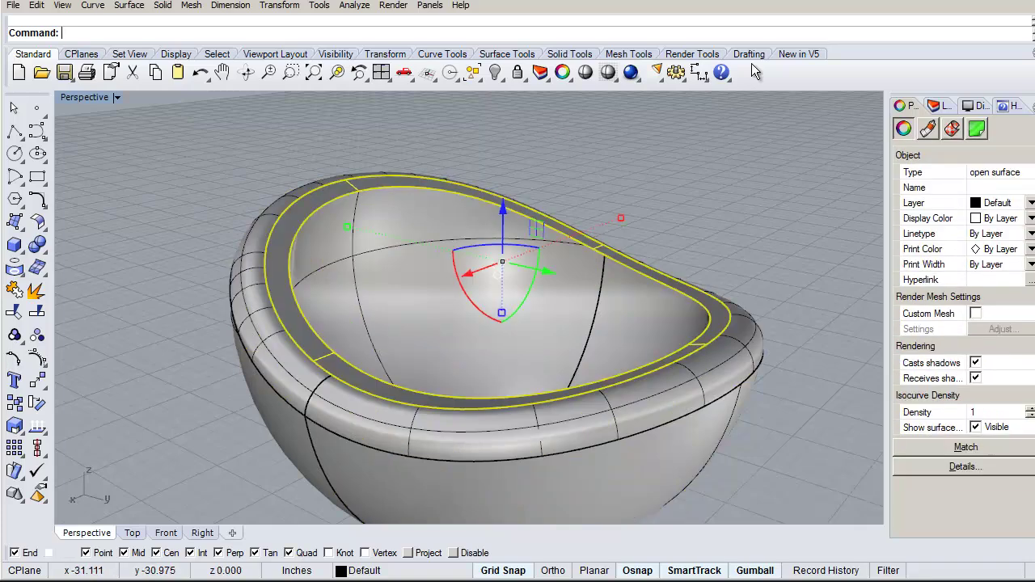
type("Copy")
key("Return")
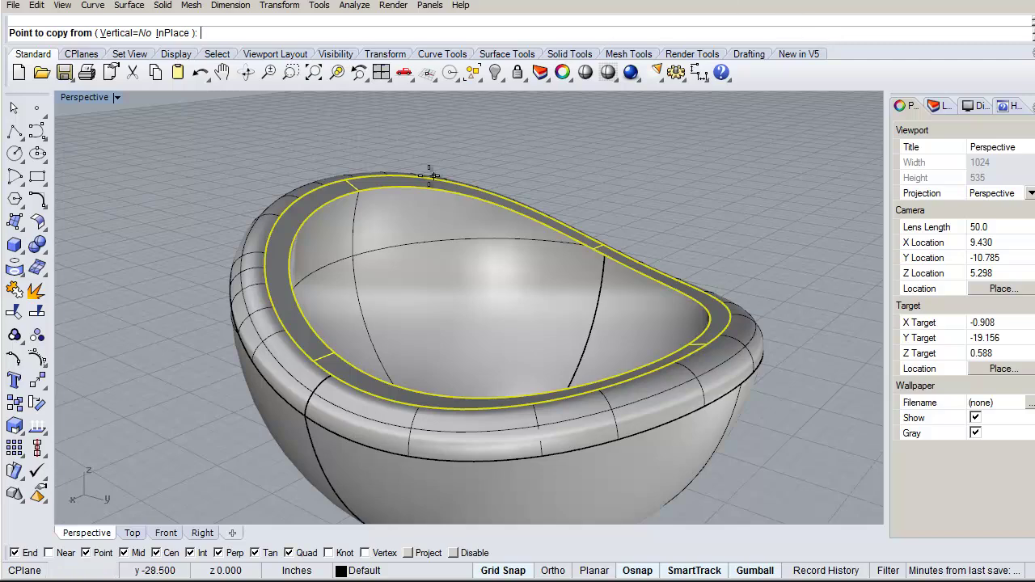
left_click(346, 180)
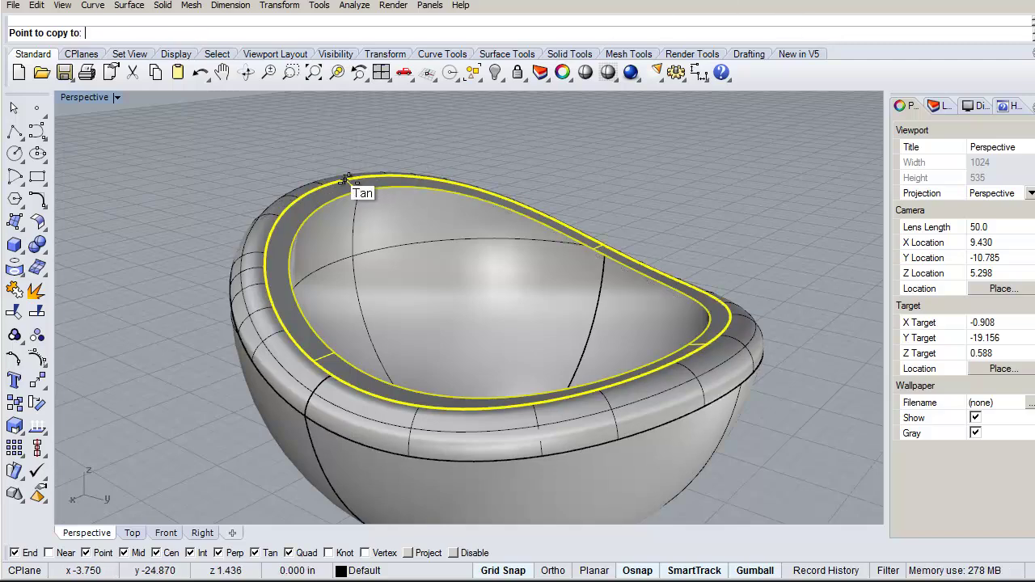
scroll(346, 179, "down", 5)
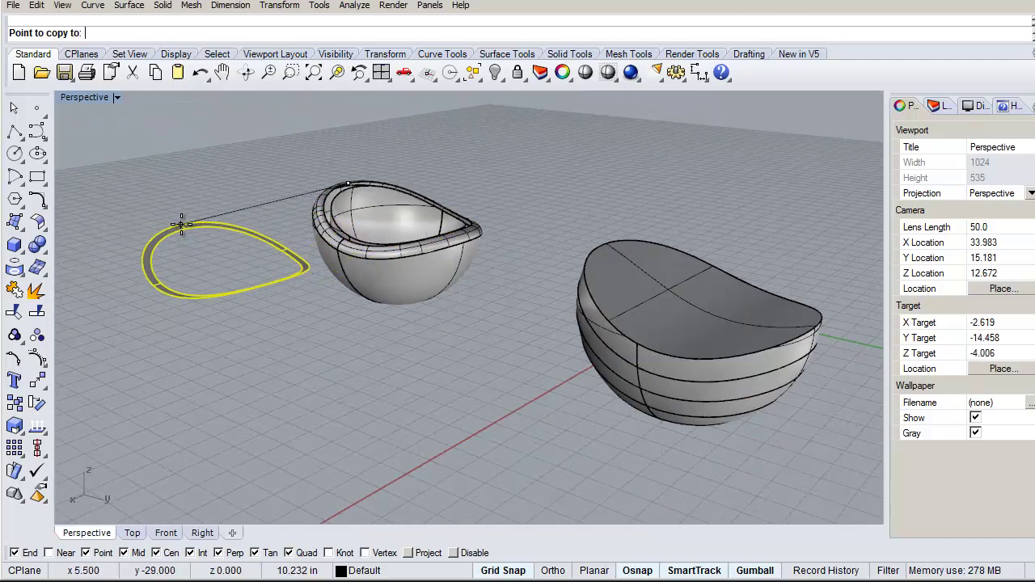
left_click(226, 177)
left_click(234, 156)
Step: Untrim the outer border of the rim surface that is still on the exploded bowl
right_click_drag(625, 141, 595, 213)
scroll(346, 153, "up", 8)
scroll(346, 153, "up", 5)
scroll(520, 192, "down", 9)
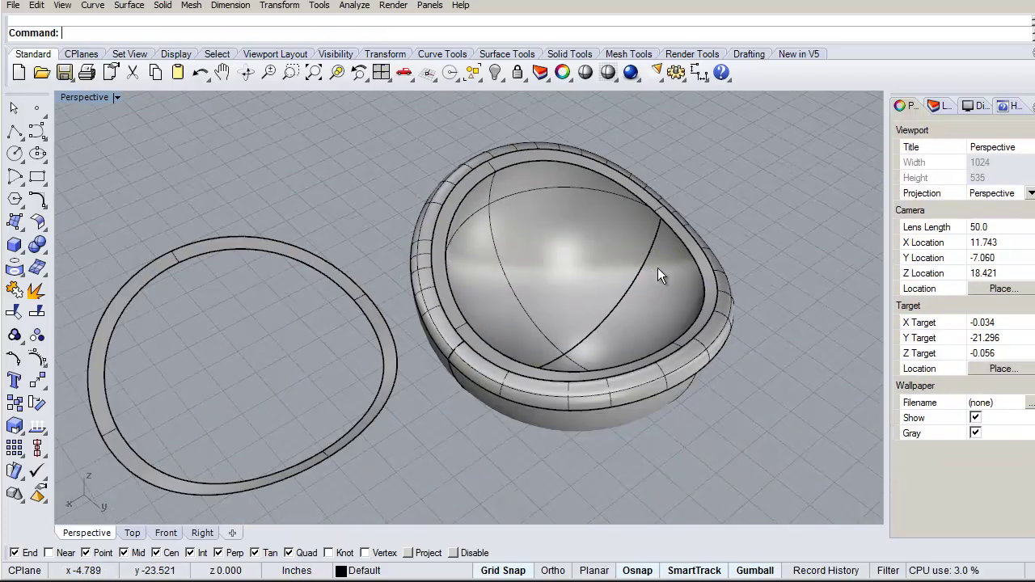
right_click_drag(673, 254, 593, 222)
left_click(472, 195)
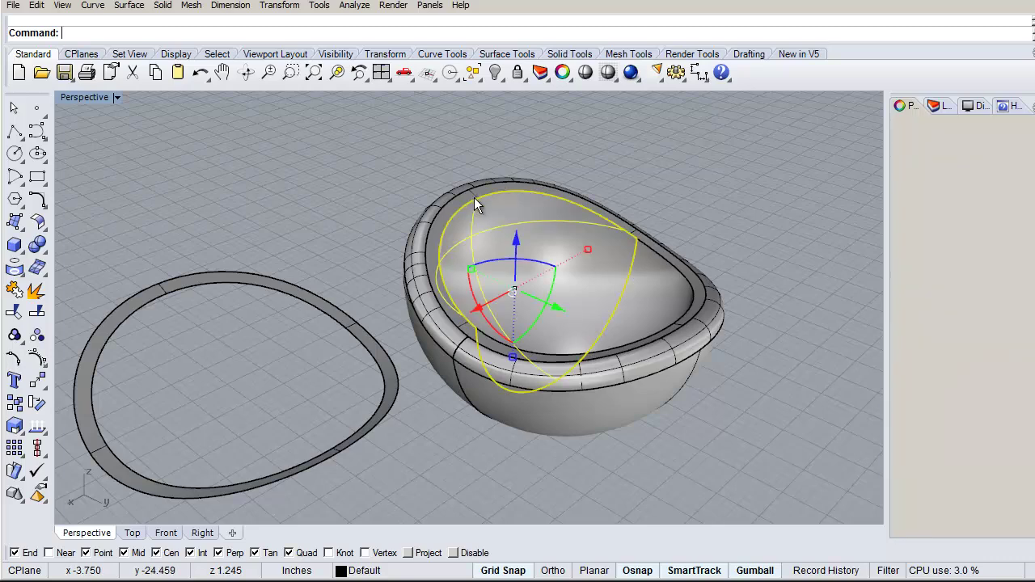
key("Escape")
left_click(469, 193)
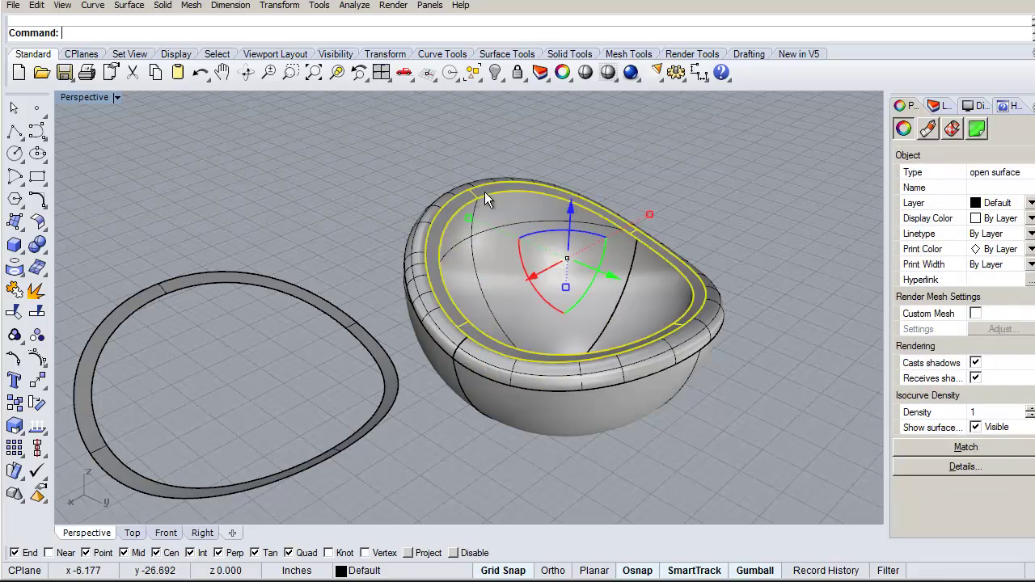
right_click_drag(487, 190, 553, 218)
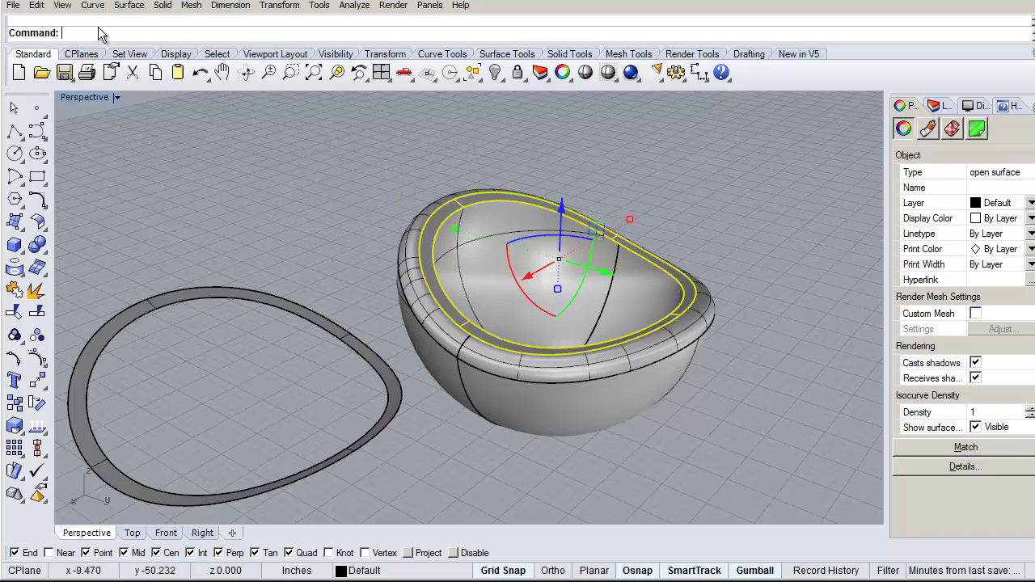
left_click(123, 8)
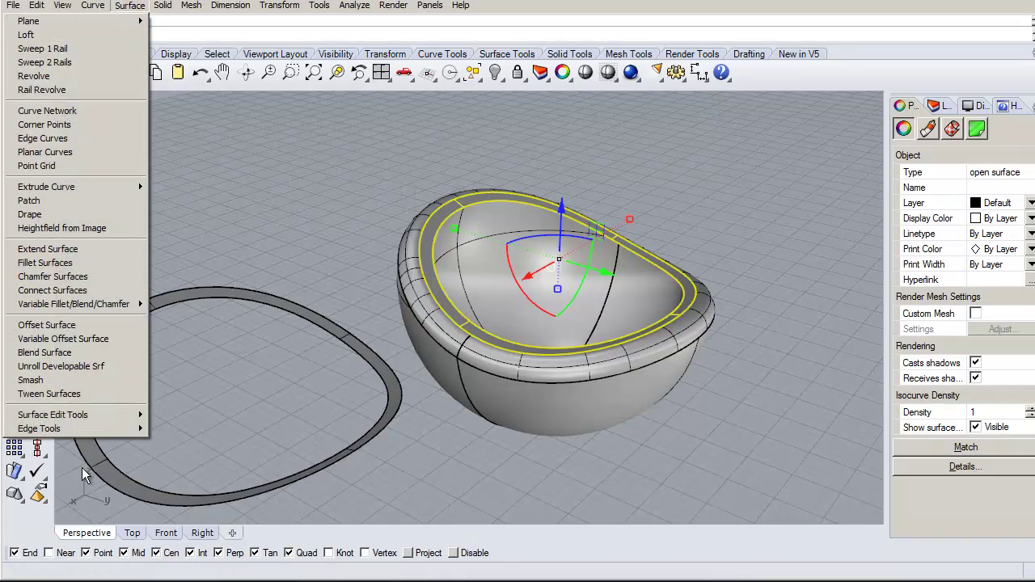
mouse_move(78, 417)
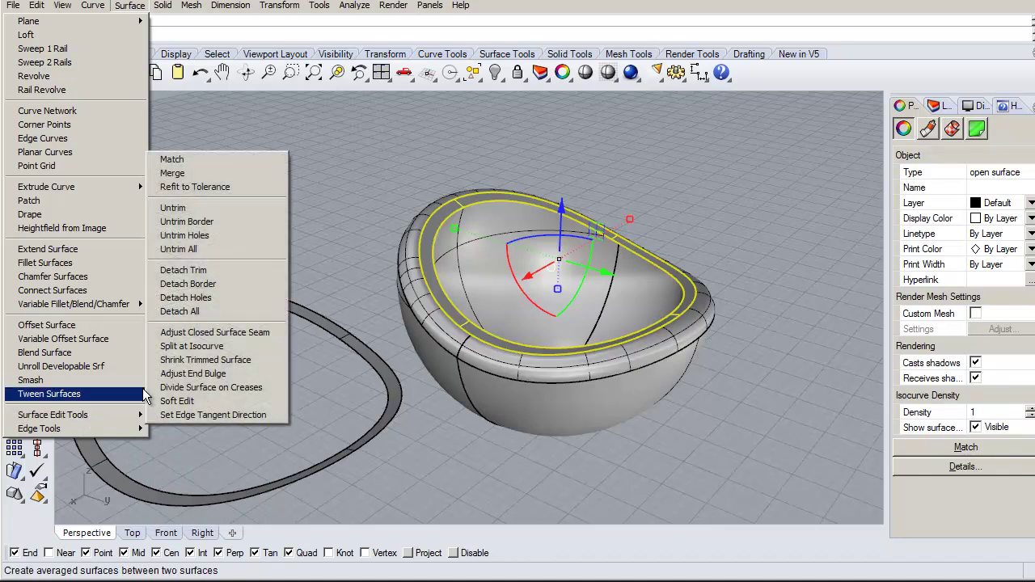
left_click(196, 222)
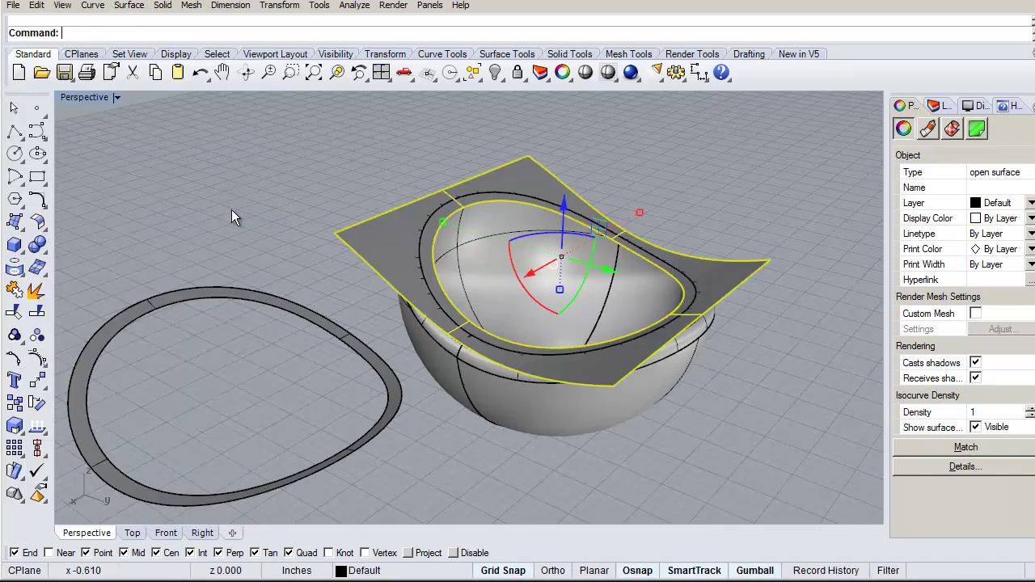
Step: Untrim the hole in the border-untrimmed rim surface over the bowl, with KeepTrimObjects set to No
left_click(398, 217)
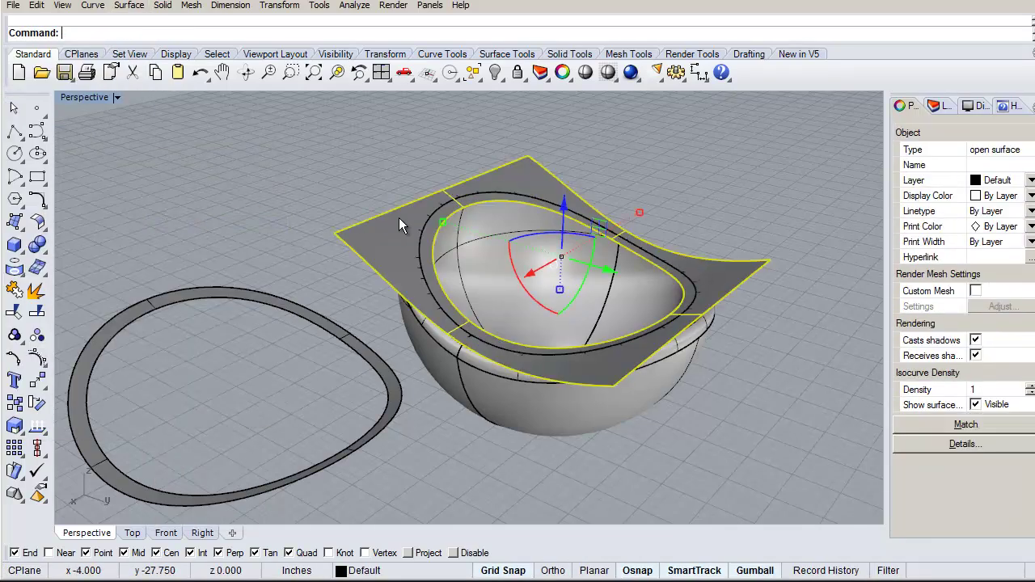
left_click(148, 181)
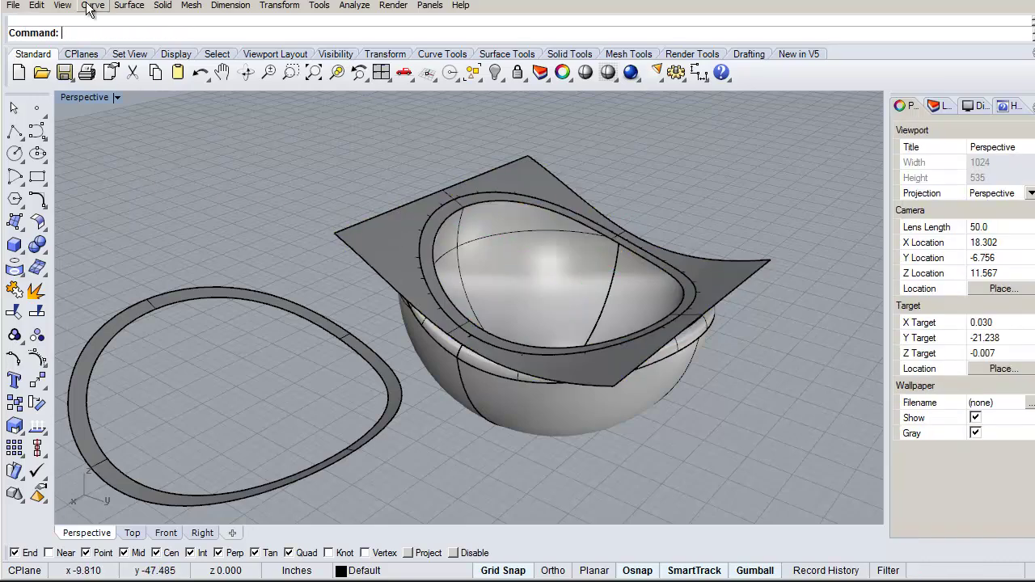
left_click(128, 7)
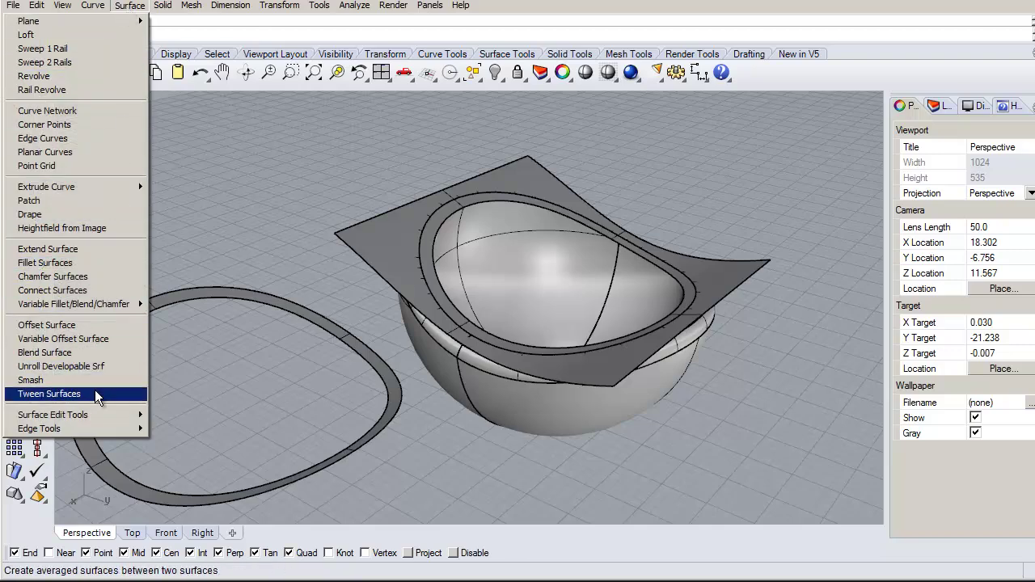
mouse_move(99, 412)
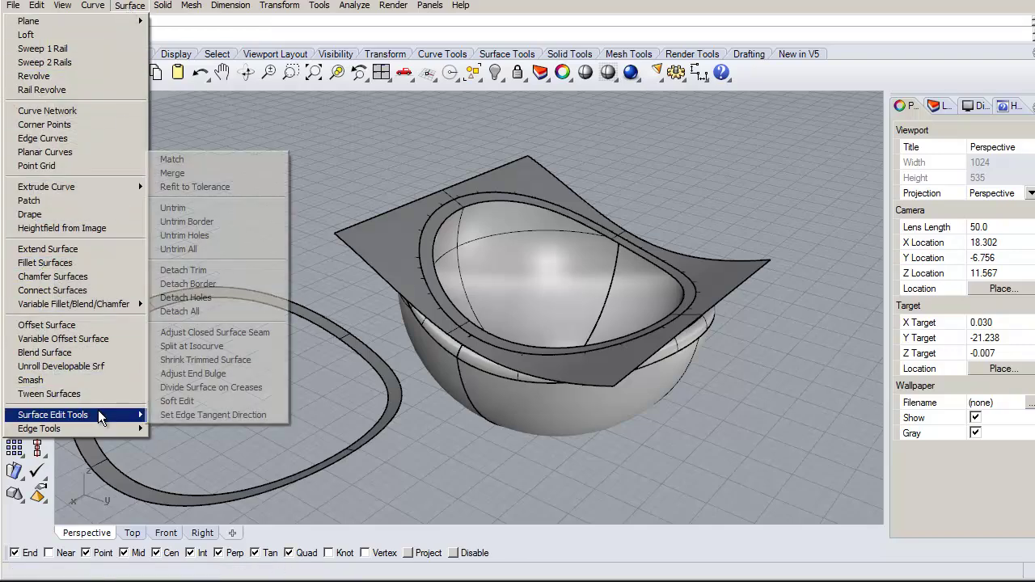
left_click(210, 235)
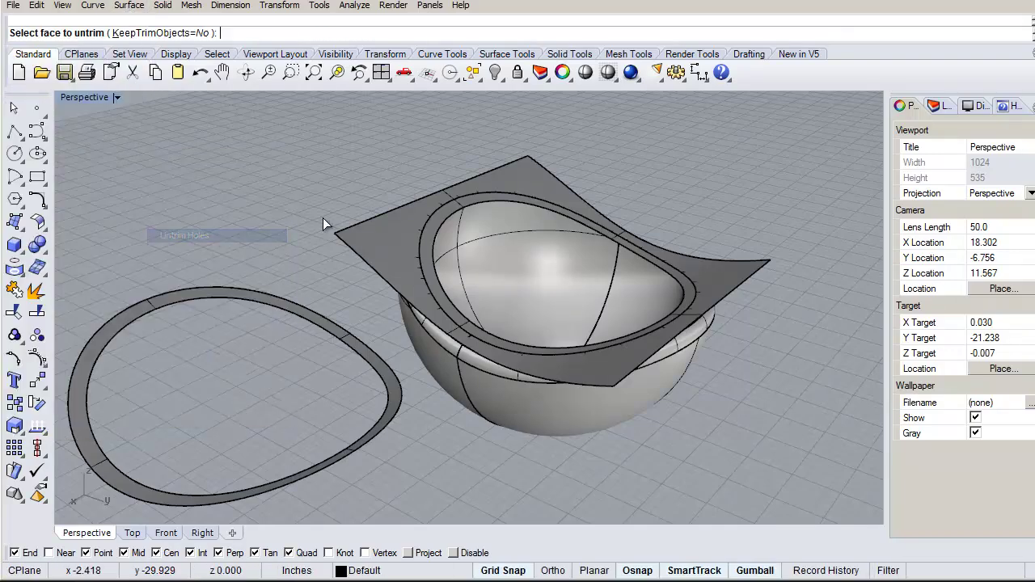
key("Return")
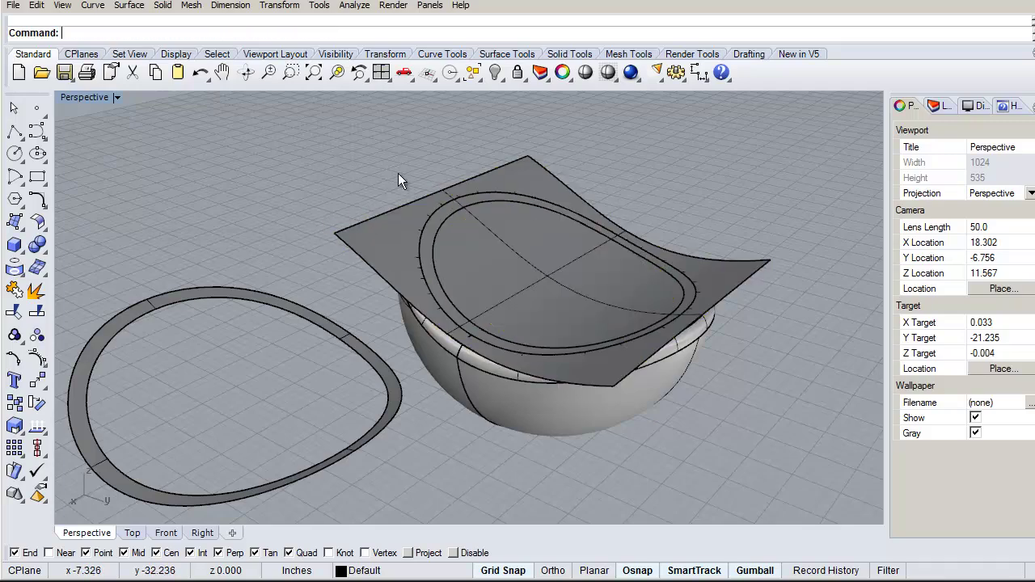
Step: Offset the untrimmed rim surface downward by 1 inch as an open surface (Solid=No)
right_click_drag(444, 177, 526, 189)
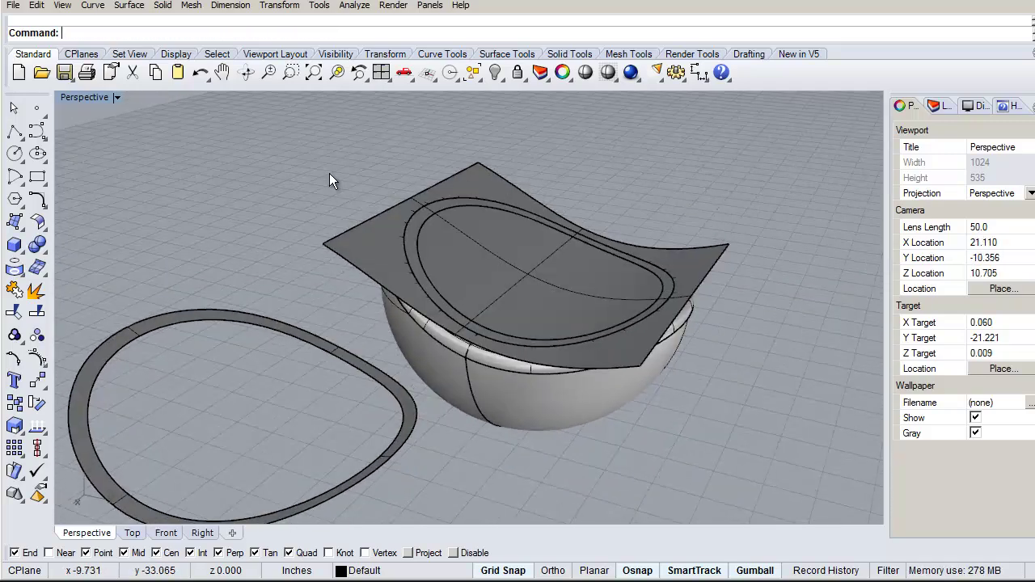
right_click_drag(334, 181, 518, 212)
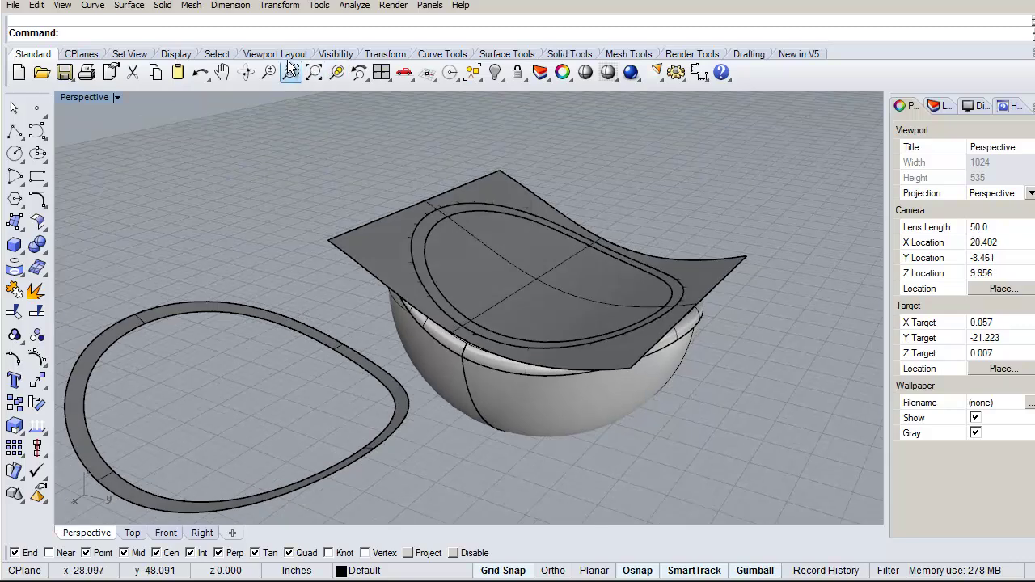
left_click(129, 7)
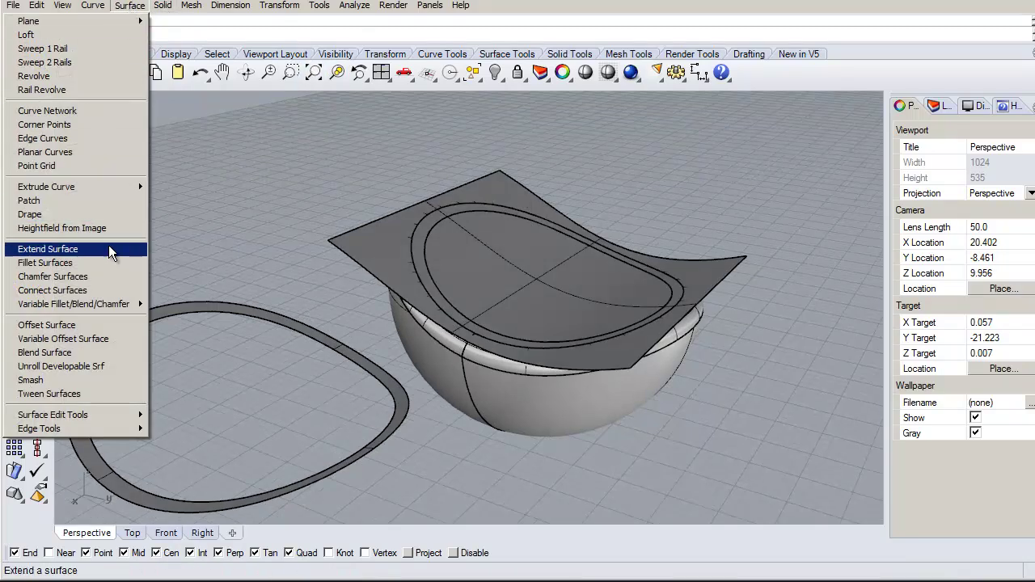
left_click(121, 326)
right_click_drag(299, 308, 395, 265)
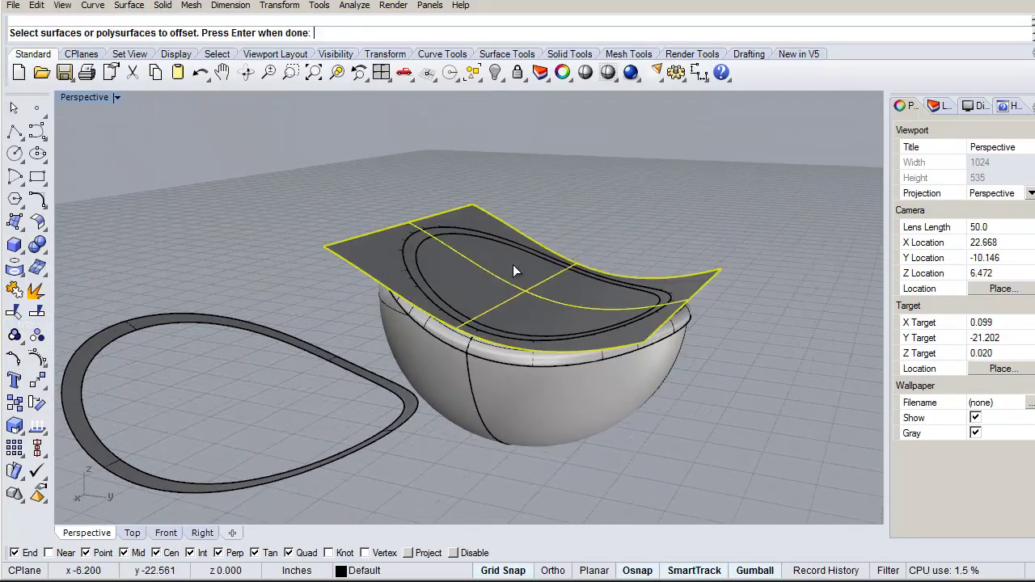
key("Return")
left_click(720, 270)
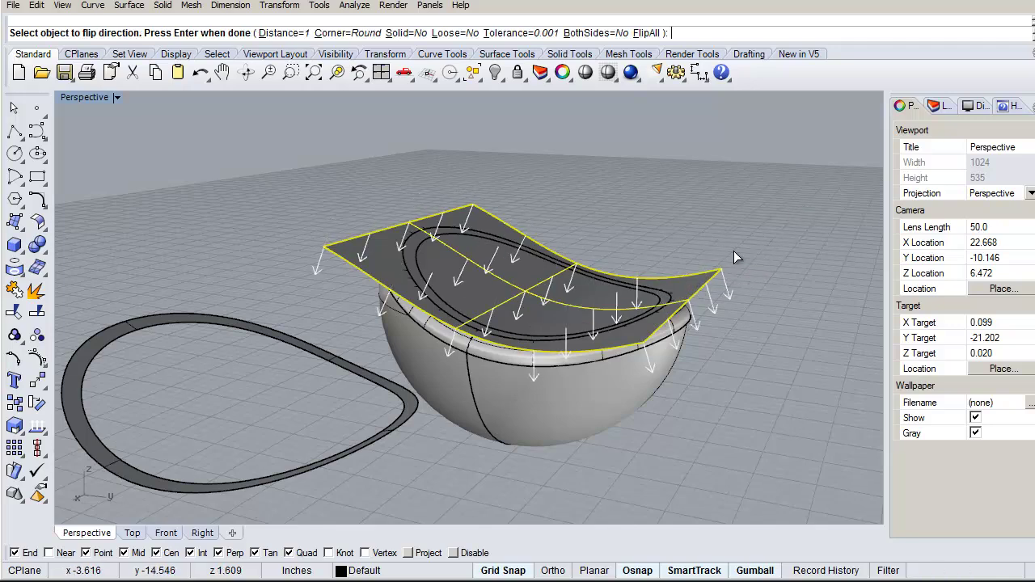
key("Return")
Step: Offset the new lower surface by another 1 inch, with its direction flipped to point downward
left_click(724, 291)
key("Return")
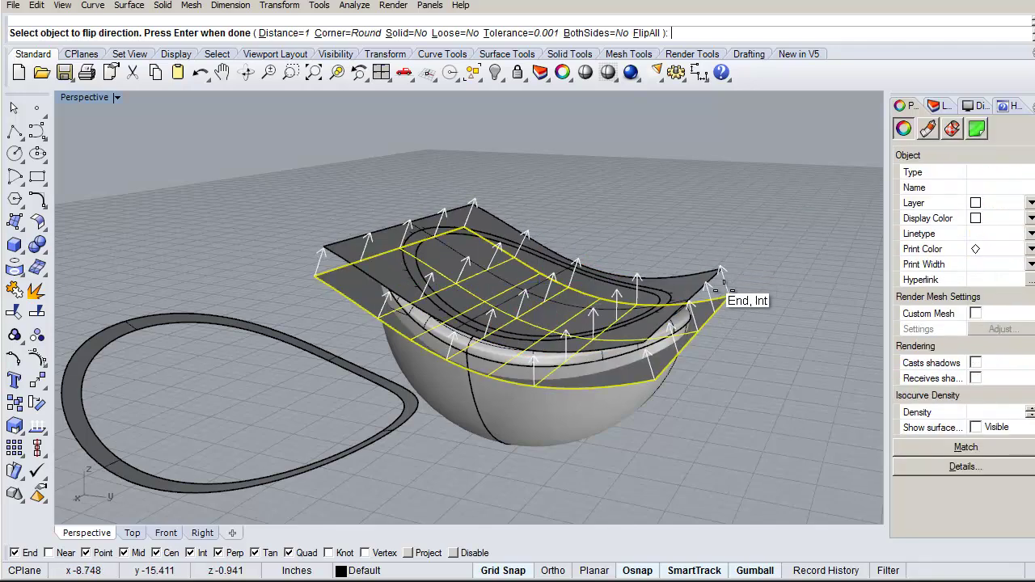
left_click(710, 319)
key("Return")
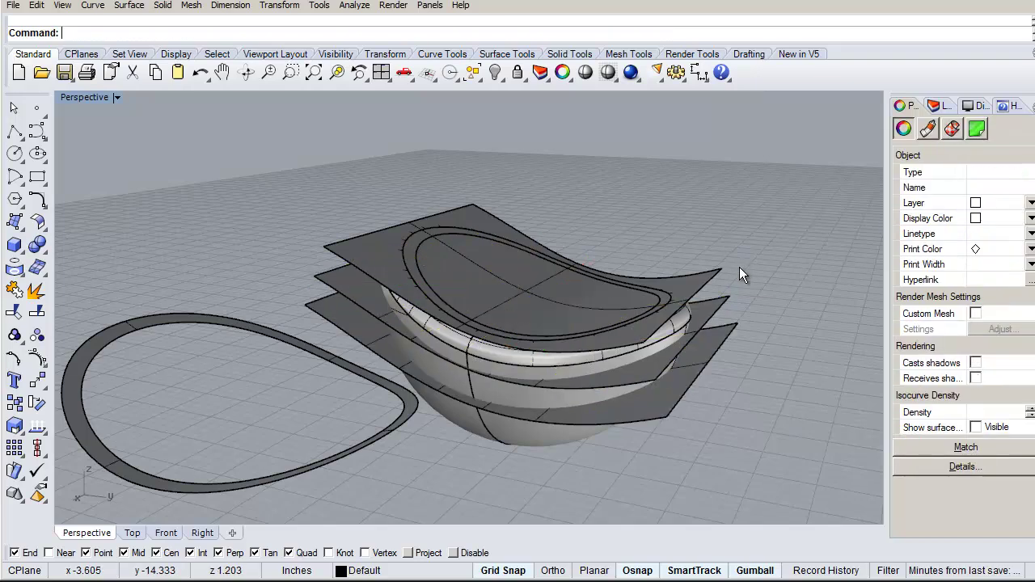
Step: Repeat the 1-inch downward offset twice more, each time from the lowest surface, to complete four stacked offsets
left_click(715, 332)
key("Return")
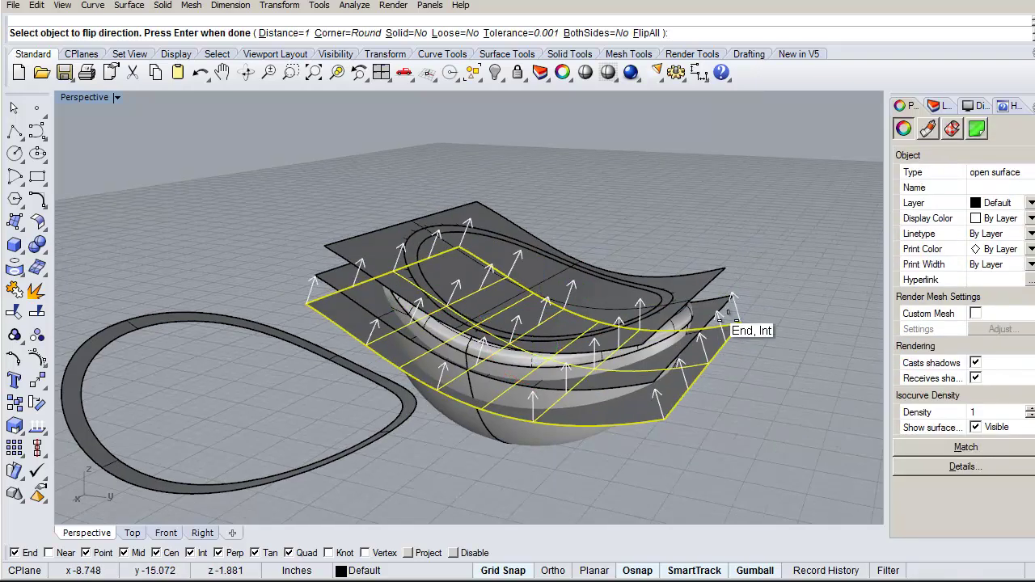
left_click(719, 337)
mouse_move(769, 296)
right_mouse_down()
mouse_move(781, 314)
mouse_move(785, 303)
right_mouse_up()
right_click(784, 301)
left_click(688, 409)
key("Return")
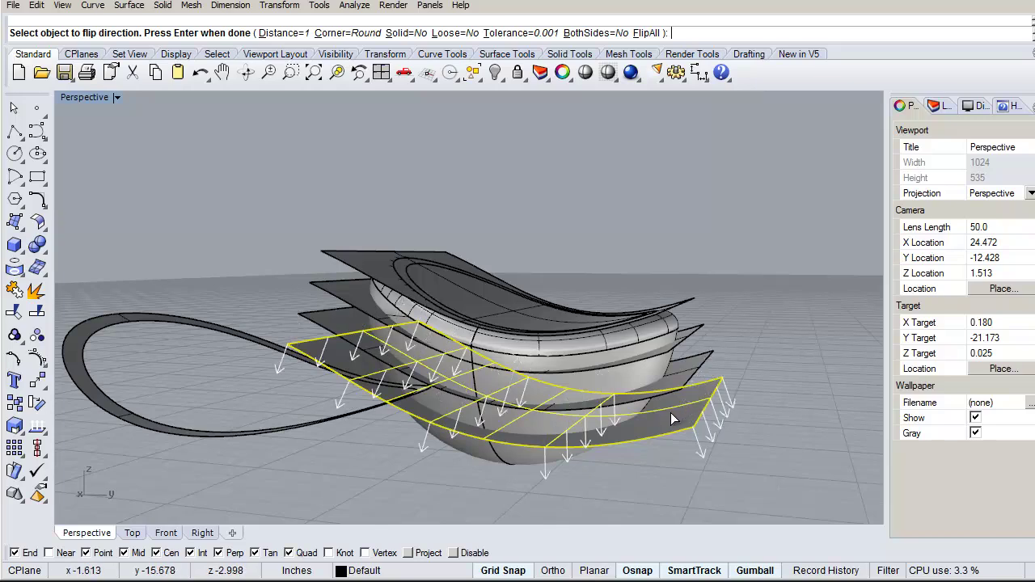
key("Return")
left_click(752, 333)
Step: Delete the original untrimmed rim surface at the top of the bowl
right_click_drag(751, 333, 472, 284)
left_click(364, 248)
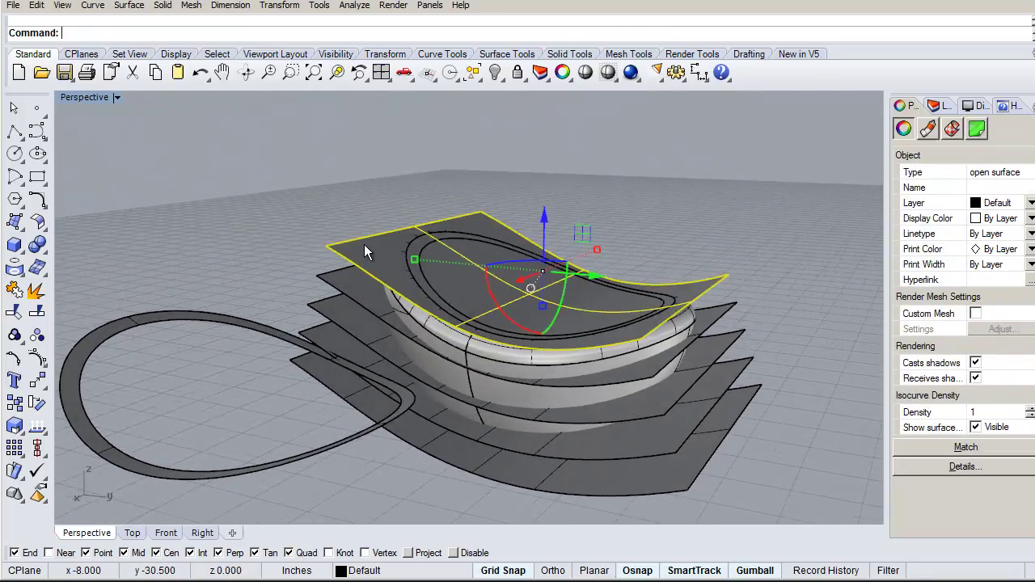
key("Delete")
Step: Move the copied ring-shaped rim surface back into its place on the exploded bowl, snapping to a matching point
right_click_drag(503, 160, 453, 212)
left_click(174, 290)
right_click_drag(180, 288, 368, 307)
type("Move")
key("Return")
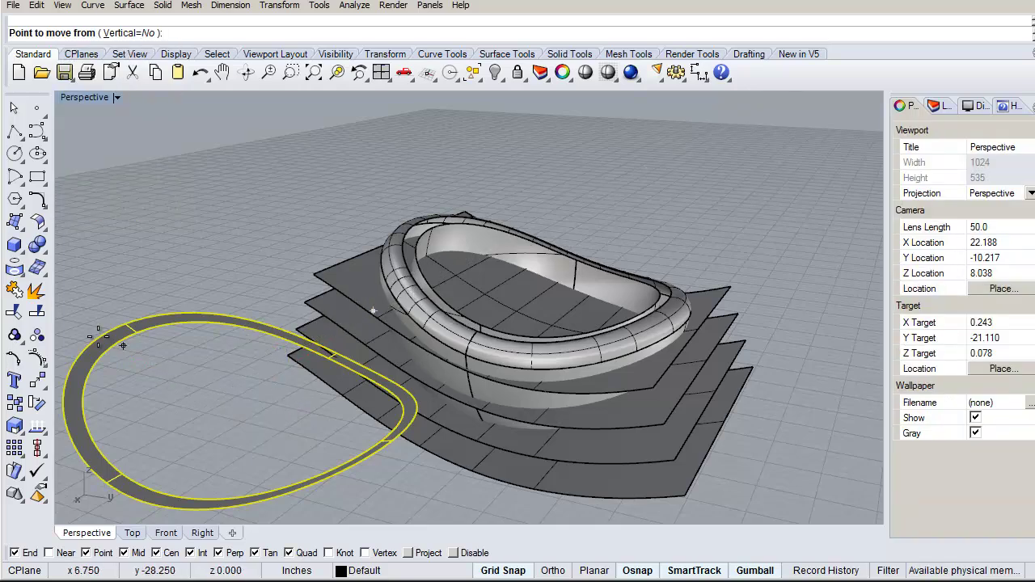
left_click(125, 324)
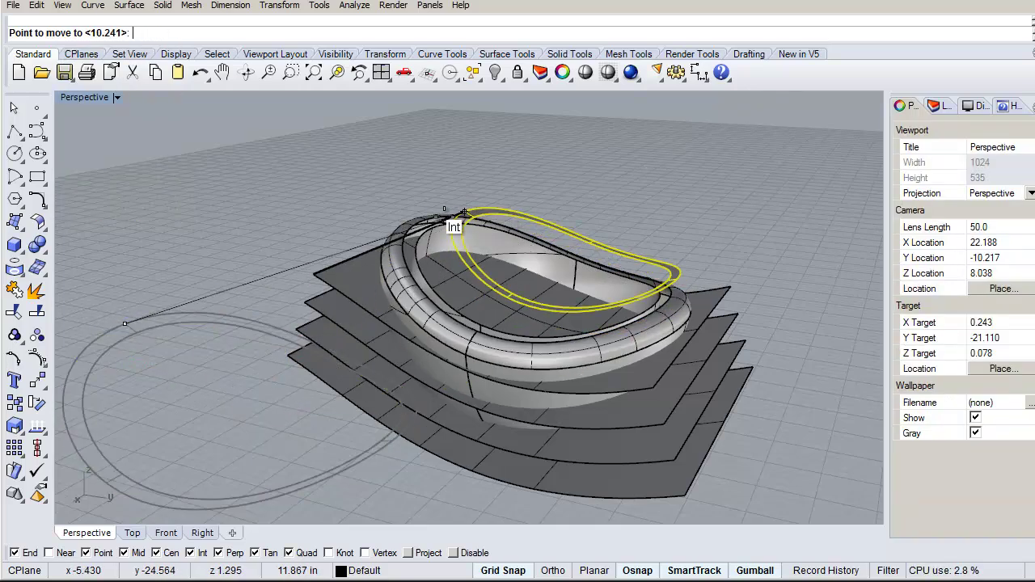
left_click(420, 222)
right_click_drag(449, 192, 503, 136)
left_click(474, 171)
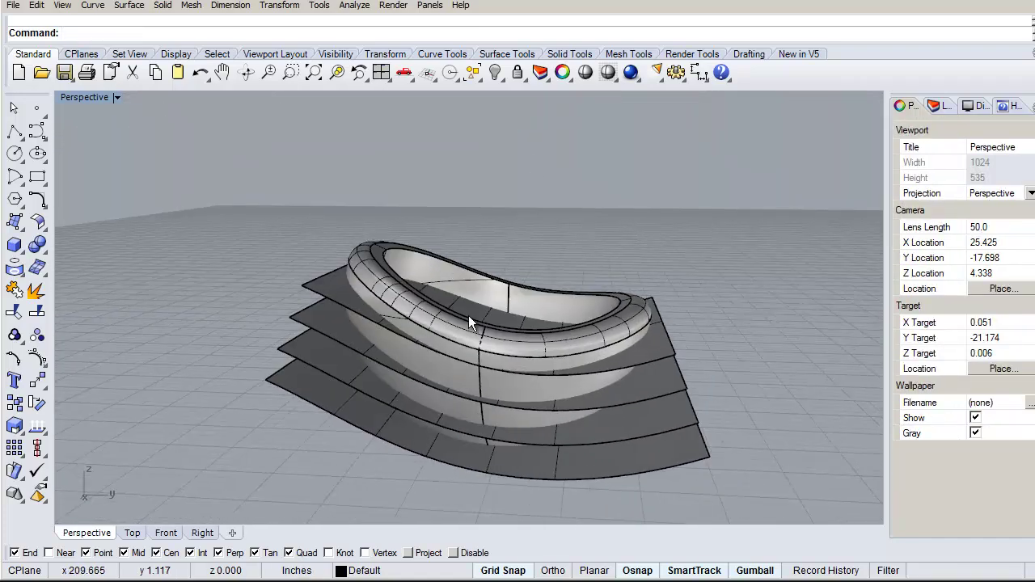
Step: Join the bowl's outer and inner walls, rim fillets and rim ring into one polysurface
type("Join")
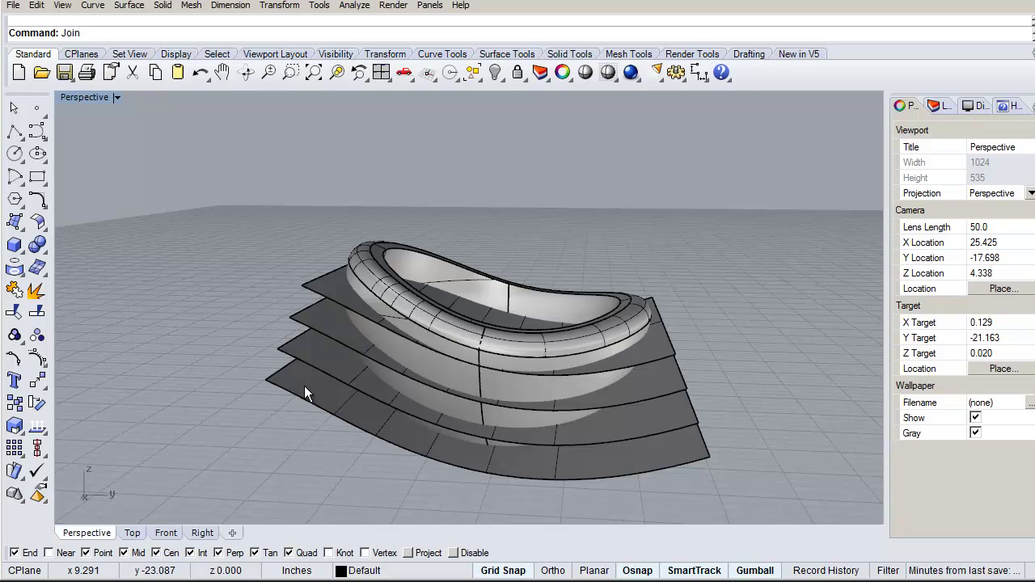
key("Return")
left_click(471, 387)
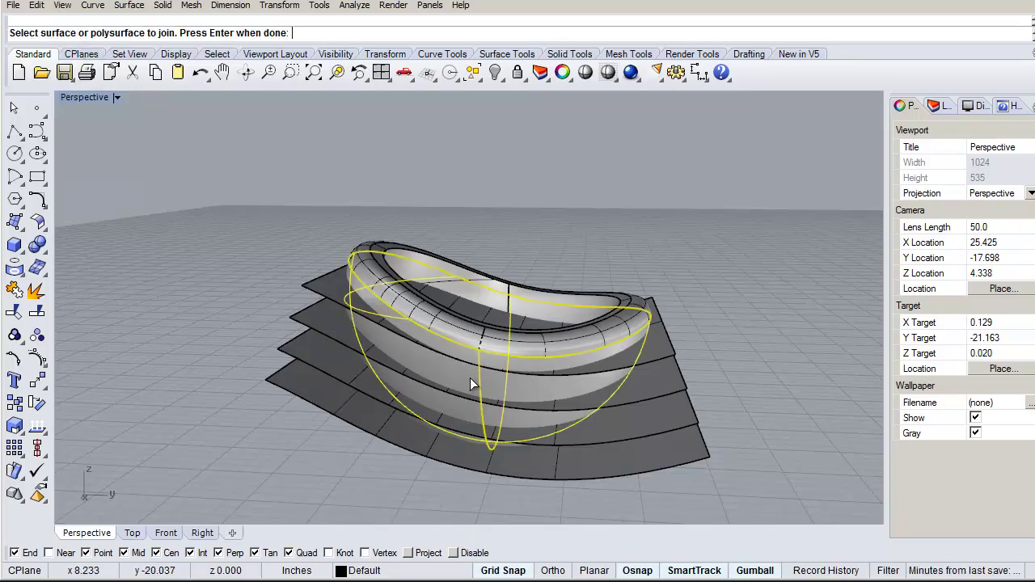
left_click(422, 305)
right_click_drag(422, 306, 331, 293)
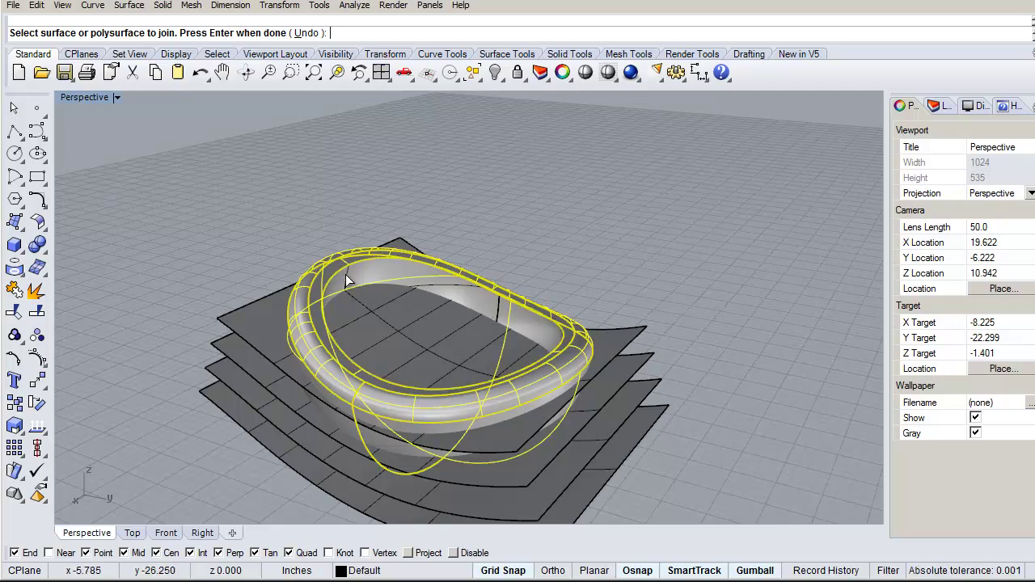
right_click_drag(365, 307, 467, 309)
right_click(631, 289)
scroll(412, 305, "down", 9)
scroll(347, 323, "up", 10)
scroll(348, 322, "up", 3)
scroll(348, 323, "down", 3)
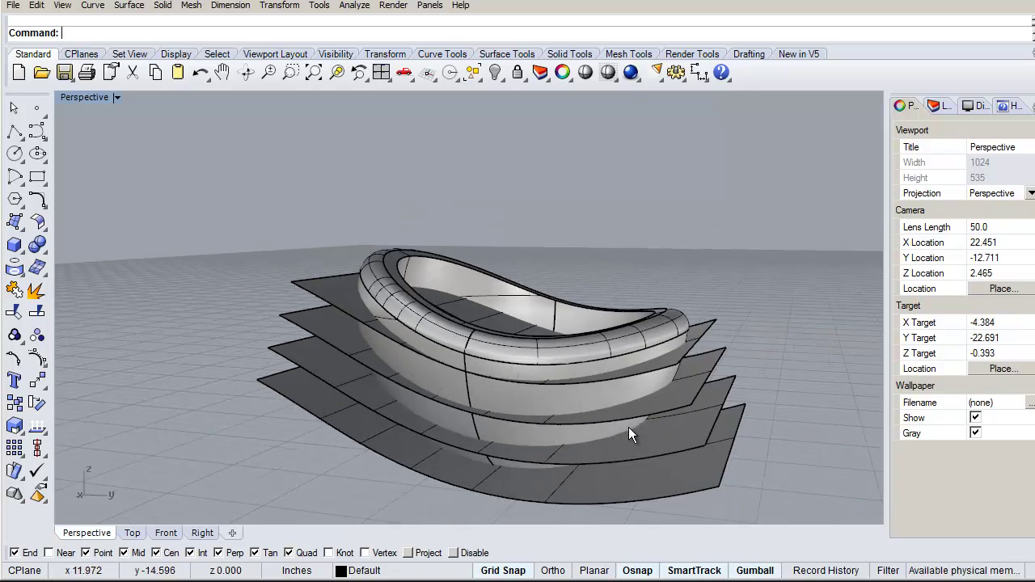
Step: Boolean Split the rejoined shelled bowl with the four offset surfaces as cutters, with DeleteInput set to Yes
left_click(162, 5)
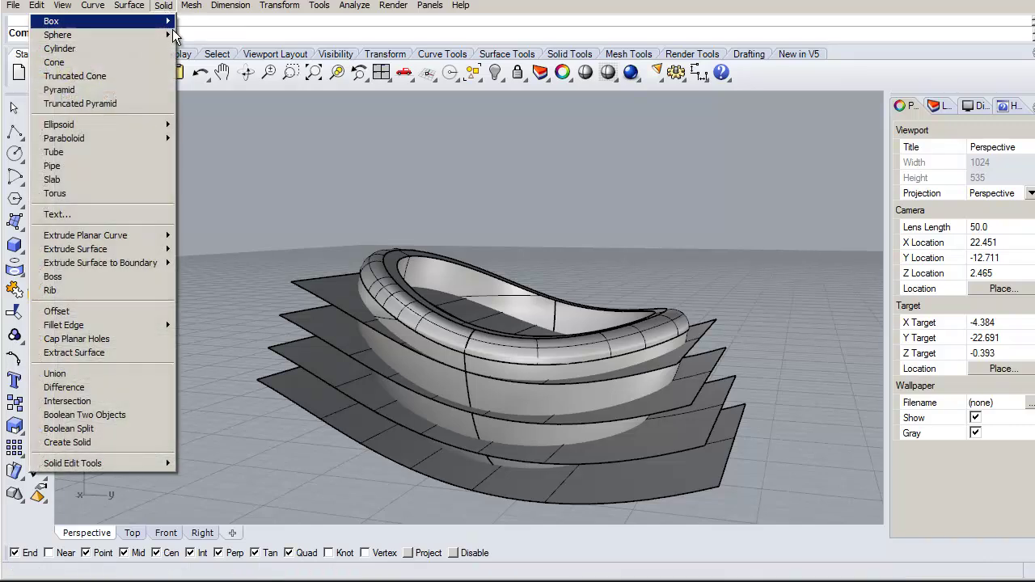
left_click(122, 433)
right_click_drag(438, 265, 404, 267)
left_click(499, 285)
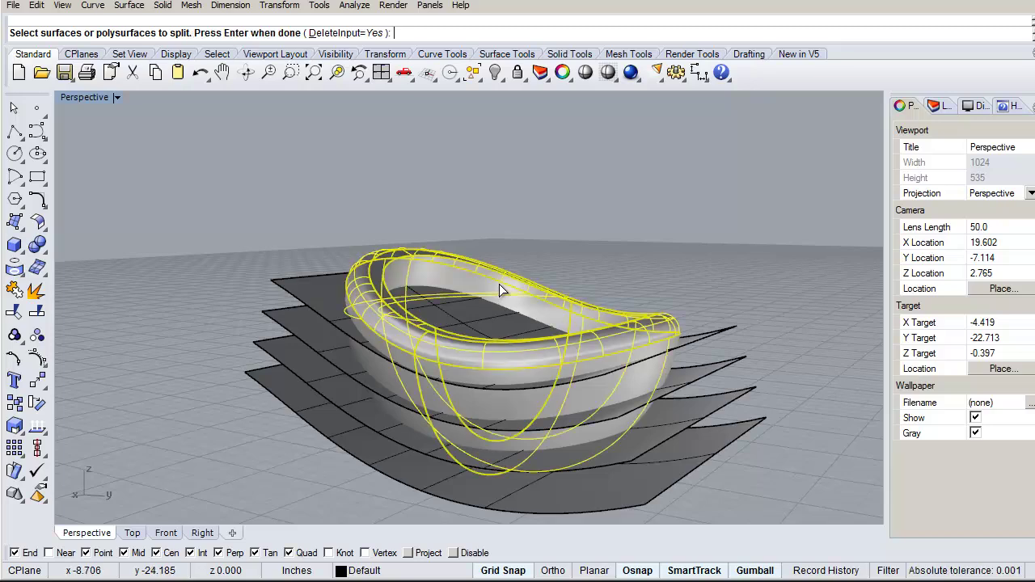
key("Return")
left_click(718, 328)
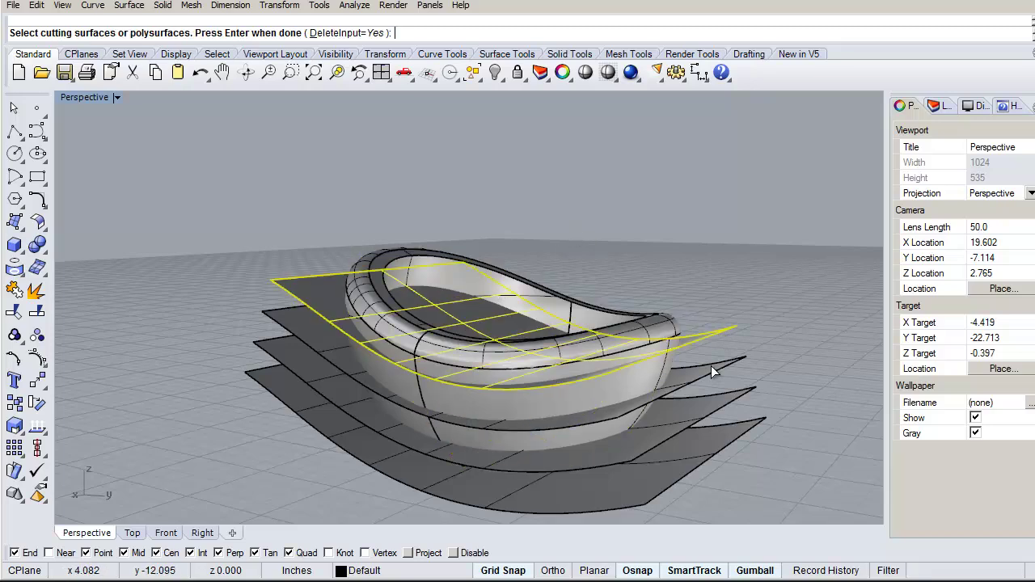
left_click(711, 366)
left_click(711, 406)
left_click(721, 432)
key("Return")
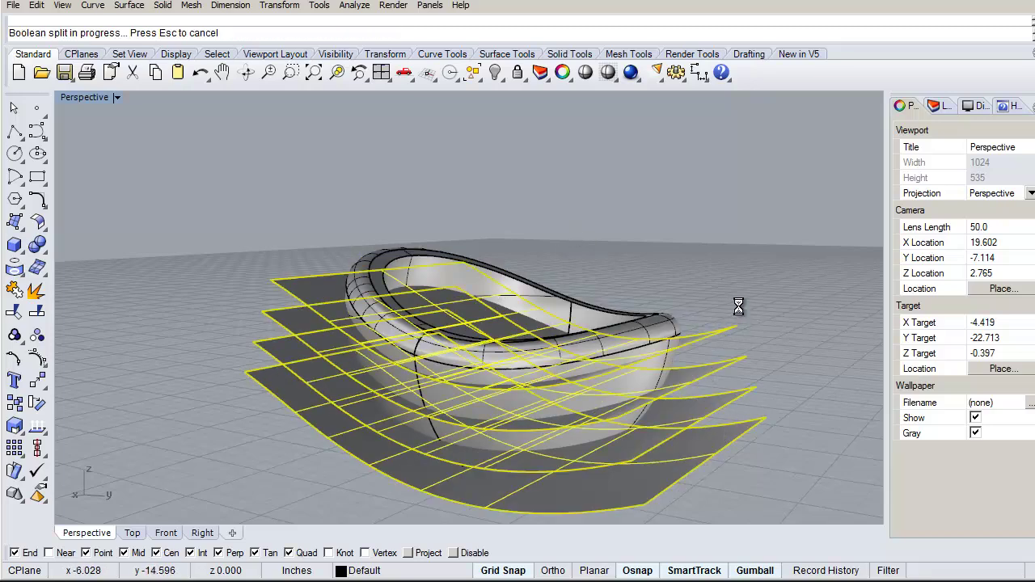
Step: Delete the four offset cutting surfaces around the split bowl
right_click_drag(769, 318, 760, 315)
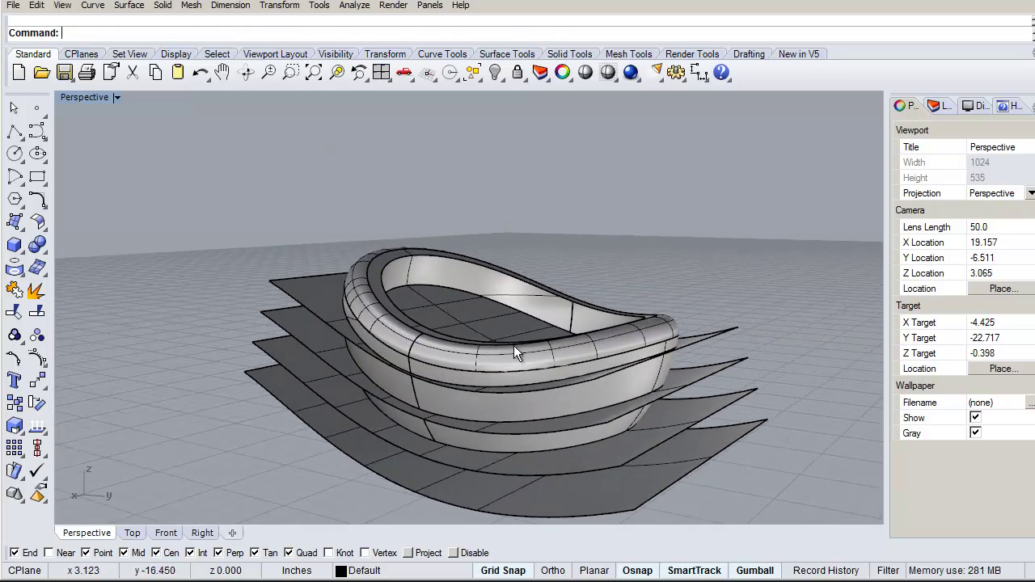
left_click(721, 329)
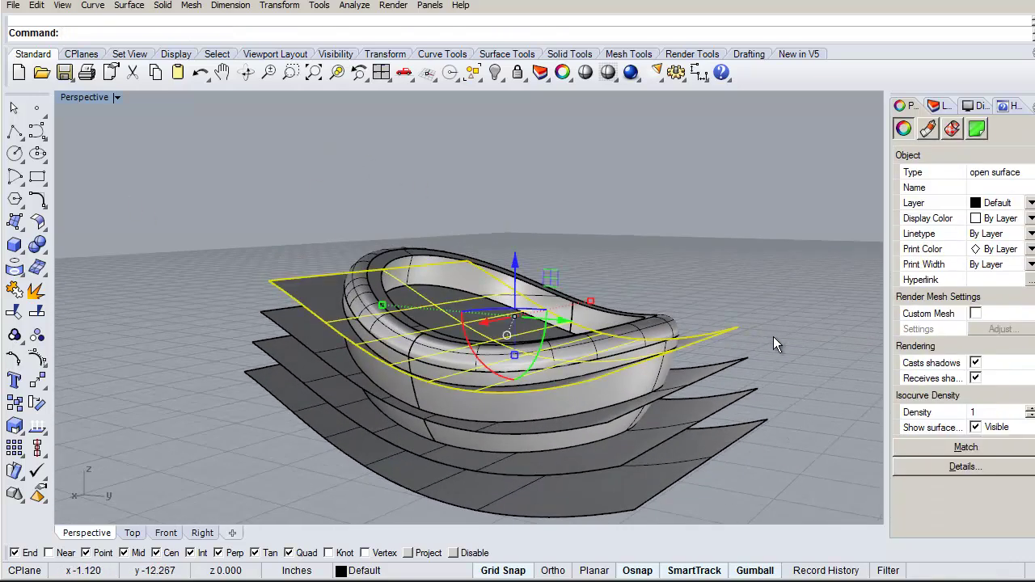
key("Delete")
left_click(743, 365)
key("Delete")
left_click(736, 437)
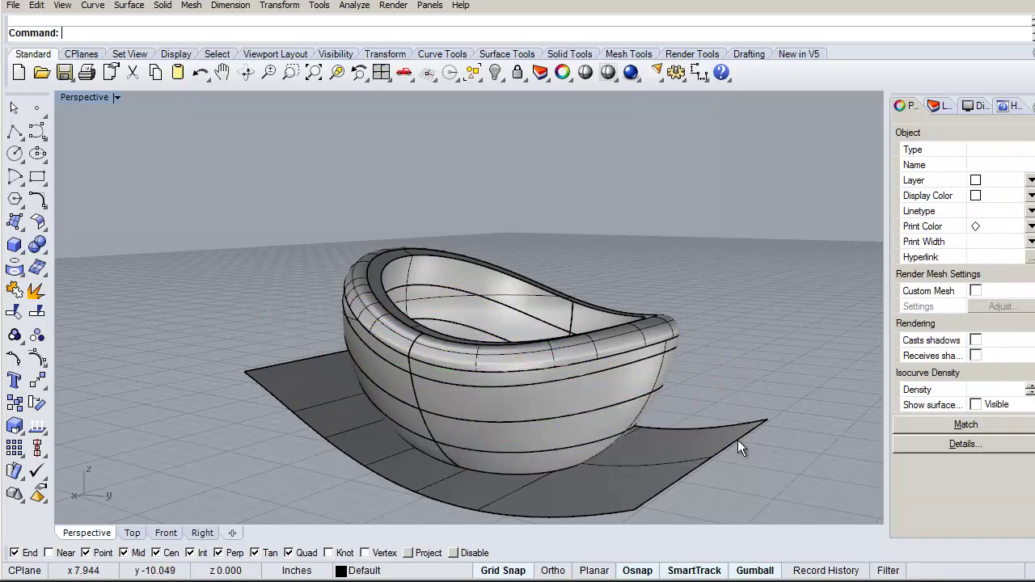
key("Delete")
Step: Set the display color of the split bowl's middle band to Red, and clear the selection
right_click_drag(650, 459, 507, 377)
left_click(506, 375)
left_click(990, 221)
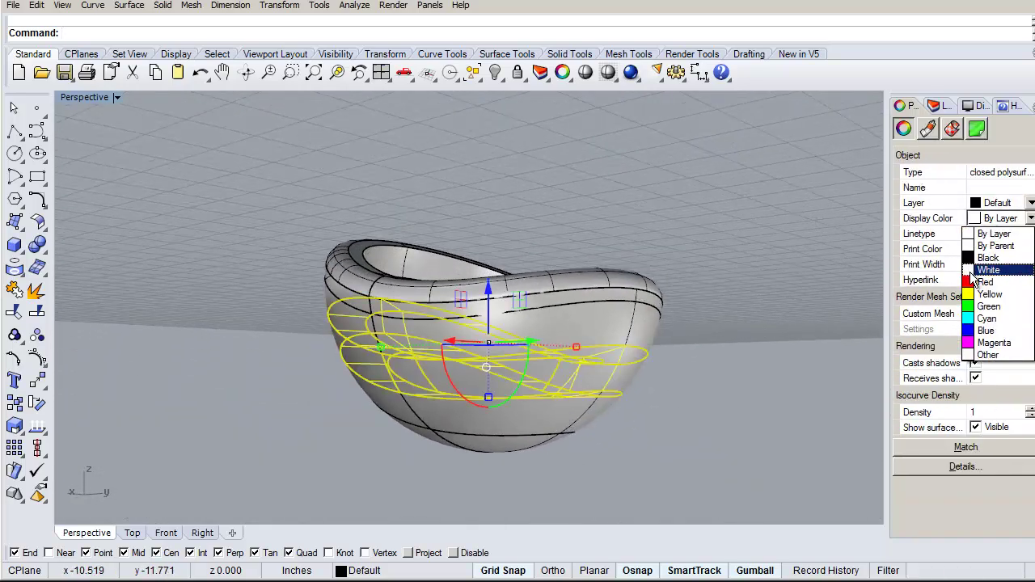
left_click(983, 275)
left_click(749, 253)
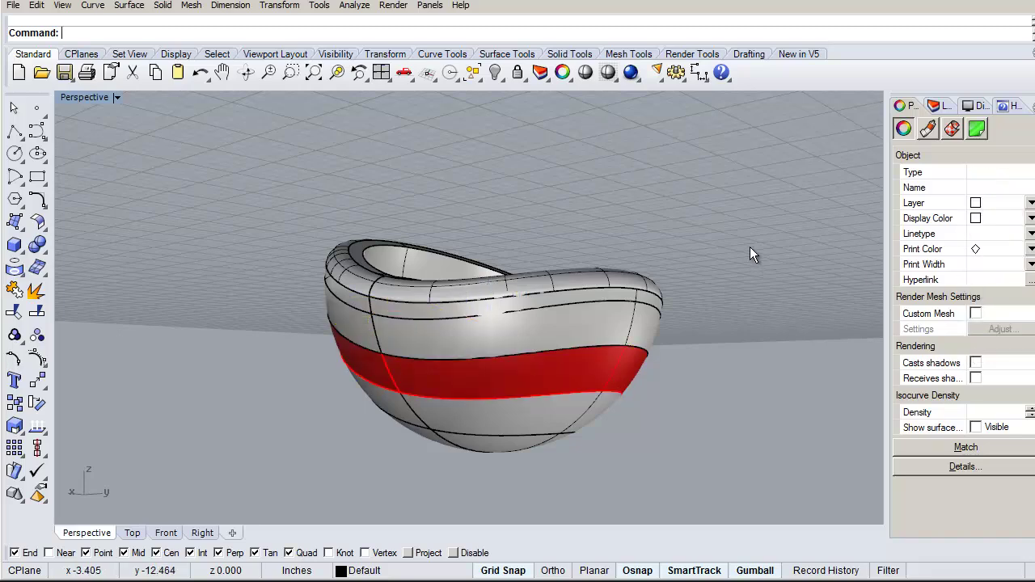
Step: Set the display color of the split bowl's bottommost piece to Blue, and clear the selection
left_click(527, 443)
left_click(1002, 225)
left_click(990, 328)
left_click(722, 301)
Step: Inspect the split shelled bowl from above, and select the second band from the top on the solid bowl
right_click_drag(722, 301, 649, 305)
right_click_drag(749, 226, 686, 309)
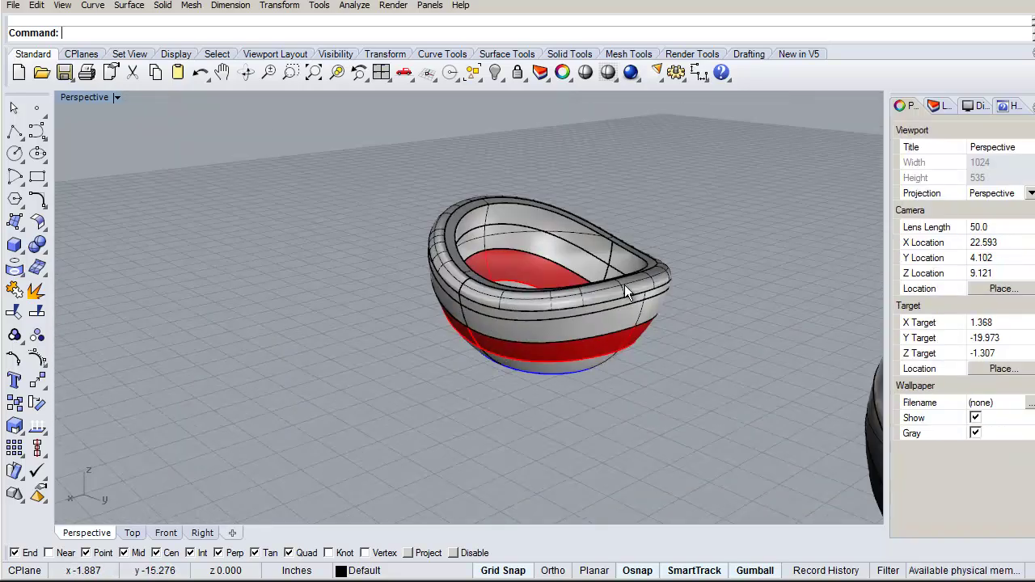
scroll(264, 309, "down", 9)
scroll(460, 378, "up", 7)
scroll(460, 378, "up", 2)
right_click_drag(463, 376, 548, 349)
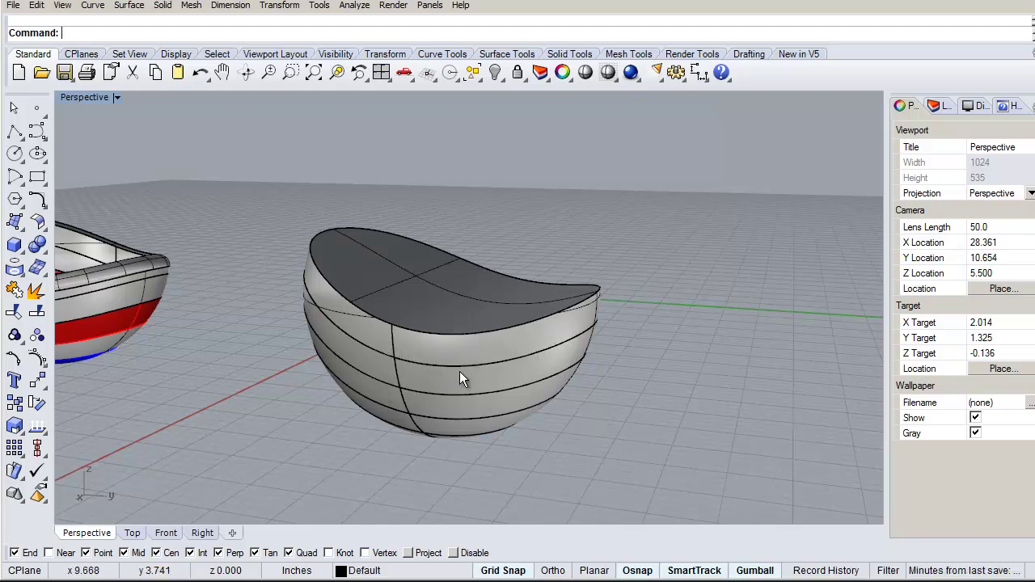
left_click(530, 374)
right_click_drag(529, 374, 478, 380)
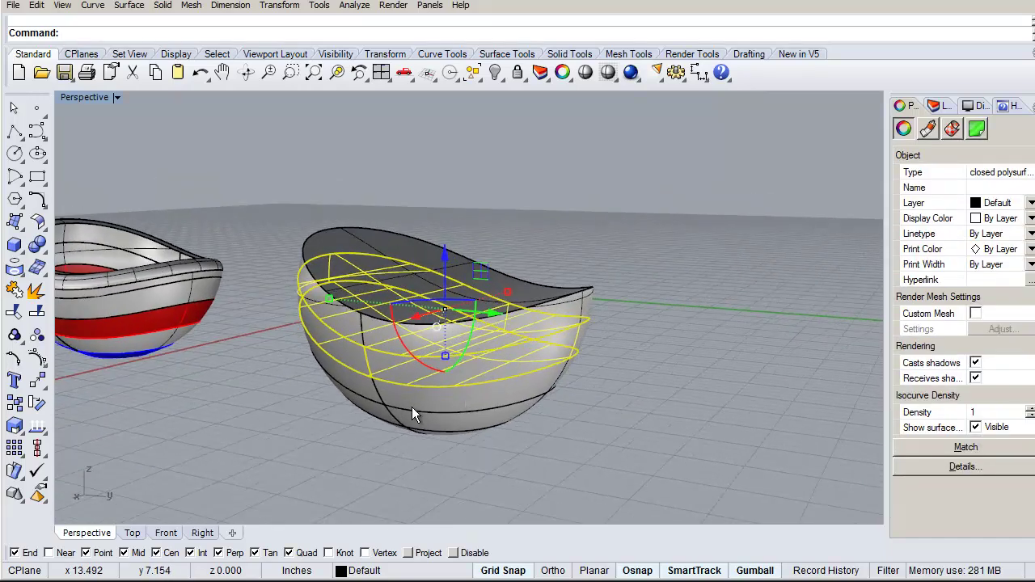